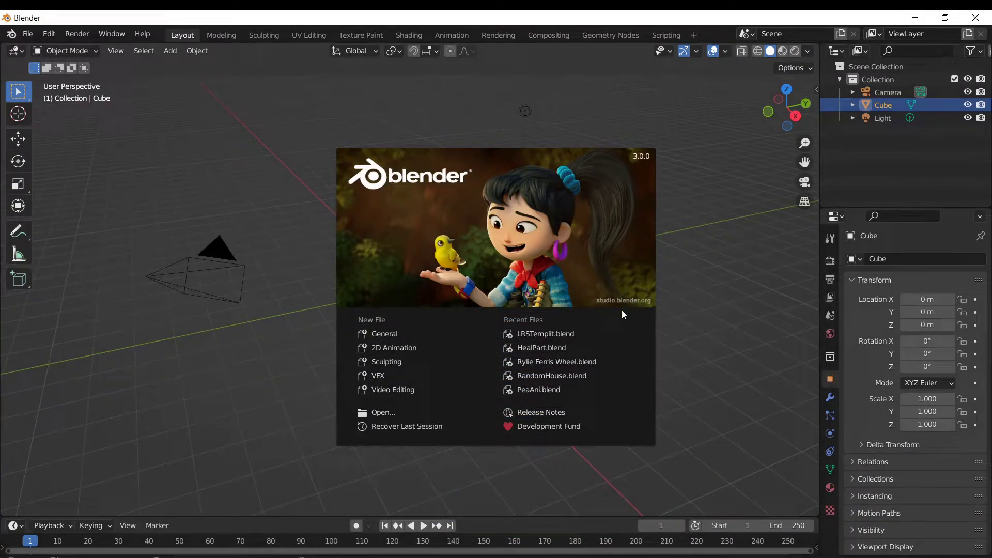
Step: Dismiss the splash screen and delete the default camera, cube and light from the scene
left_click(542, 255)
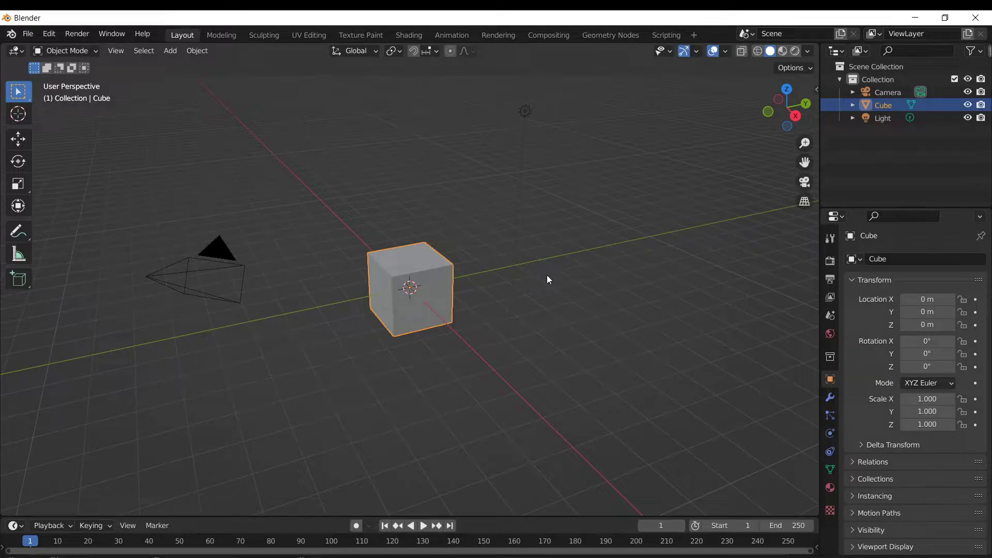
key("a")
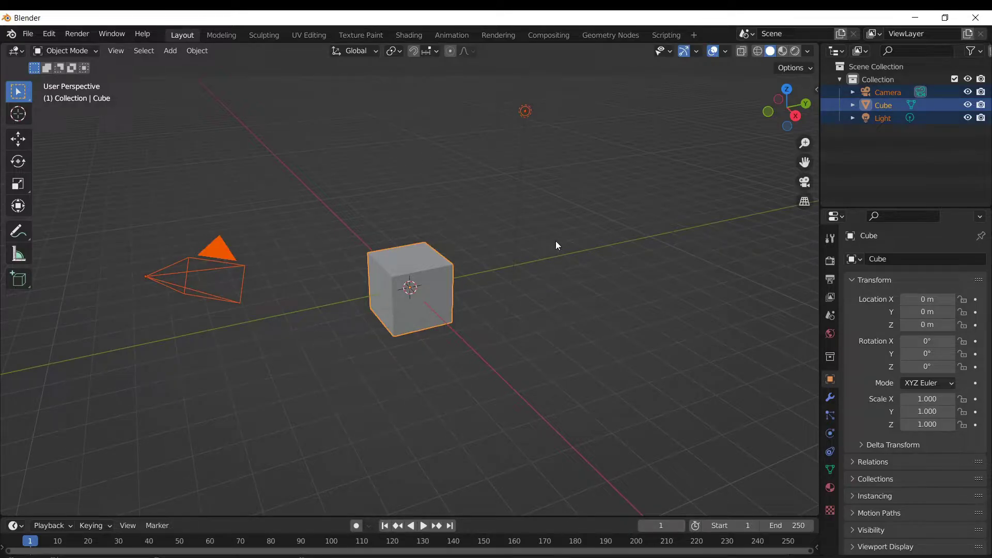
key("x")
left_click(590, 243)
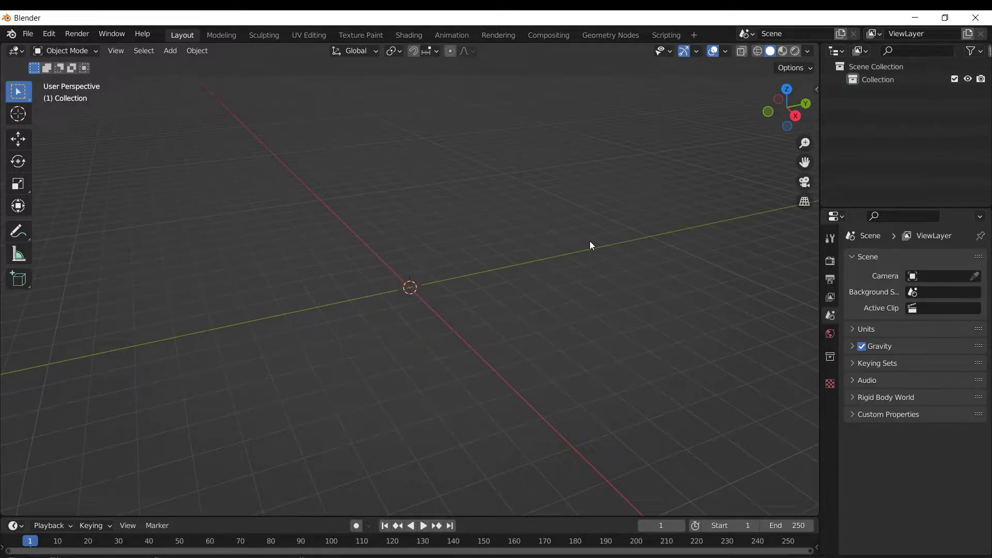
Step: Add a torus mesh at the world origin
key("KP_1")
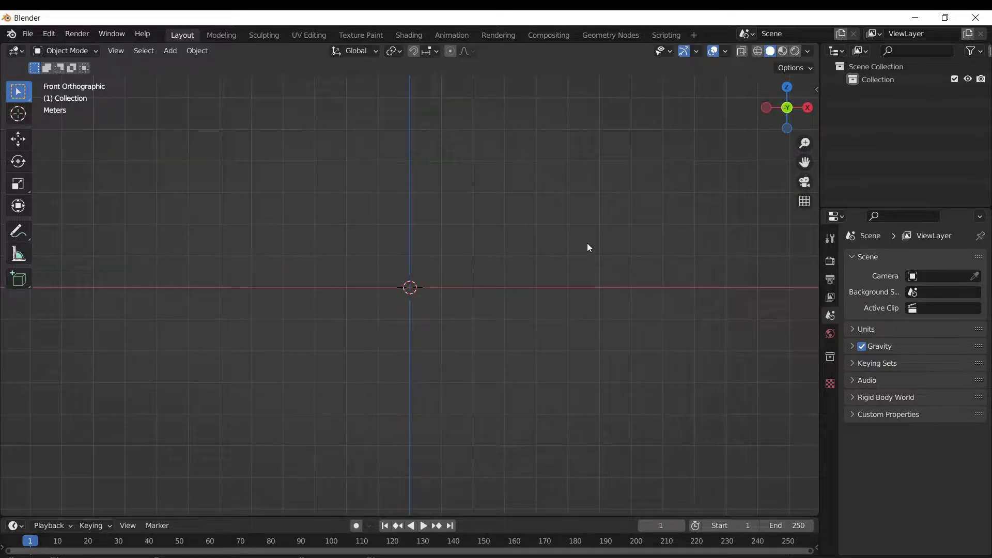
key("shift+a")
mouse_move(580, 243)
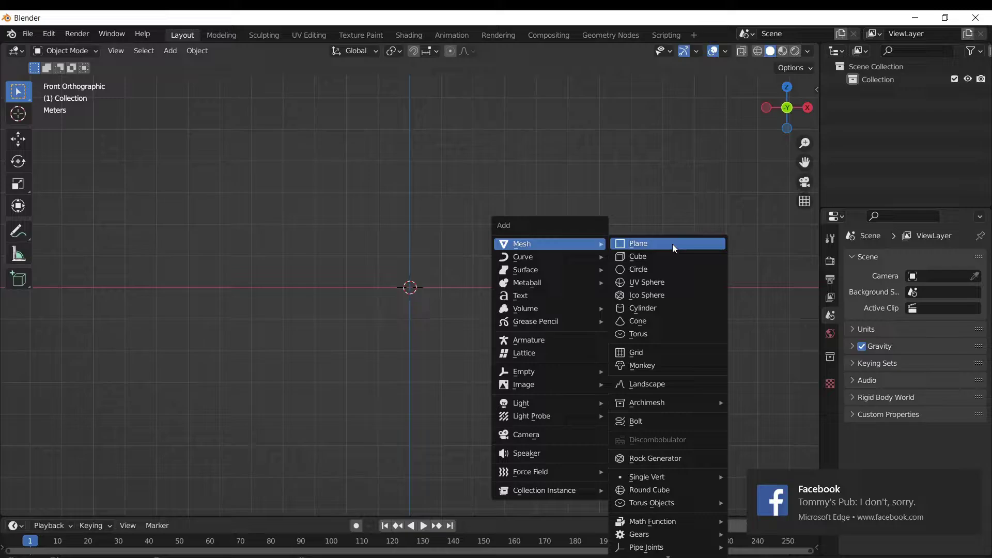
left_click(675, 333)
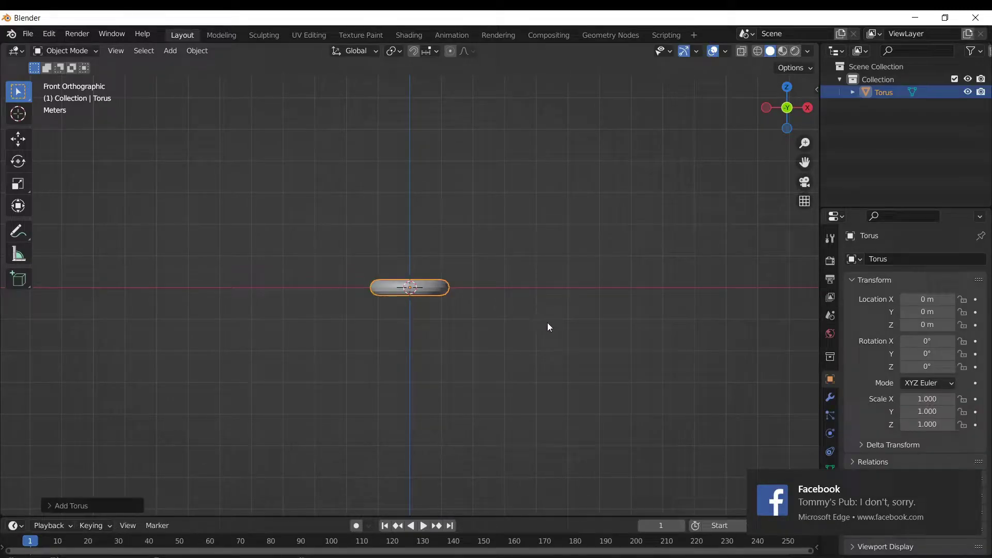
Step: Open the torus for mesh editing in wireframe display from the top view and clear the vertex selection
key("KP_7")
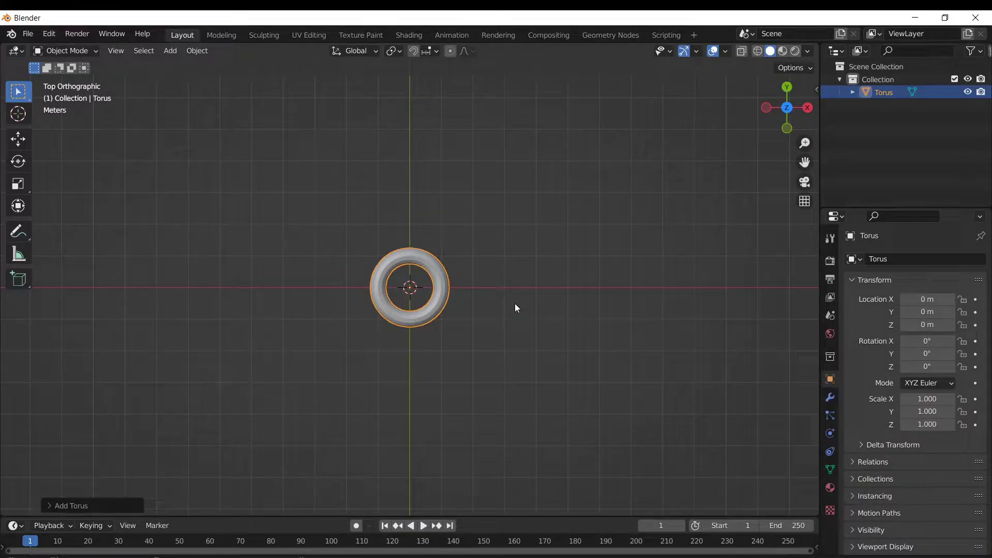
key("Tab")
scroll(497, 297, "up", 5)
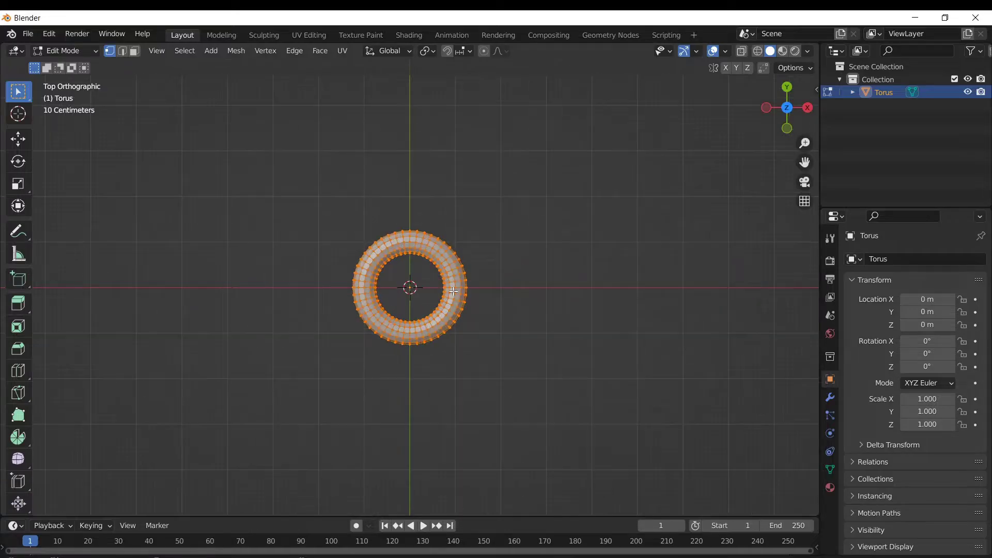
key("z")
left_click(424, 294)
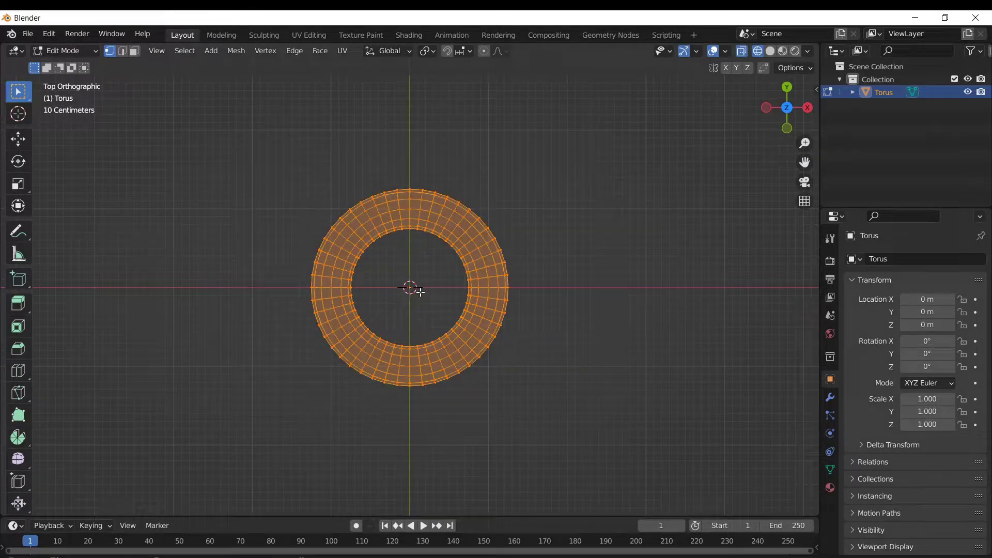
key("alt+a")
Step: Move the torus's upper half of vertices about 1.1 m along Y, centre the whole elongated mesh on the origin, and return to Object Mode
key("b")
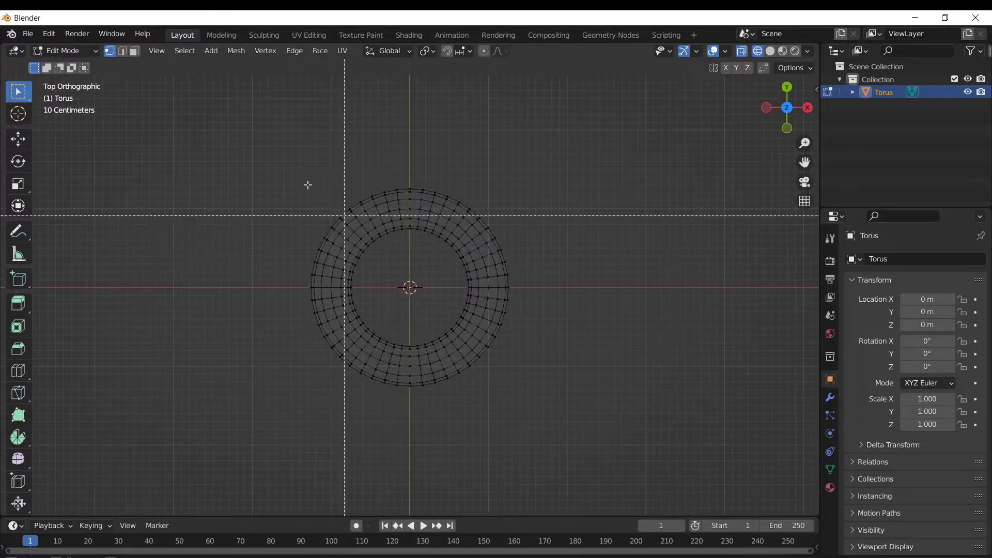
left_click_drag(230, 135, 588, 289)
key("b")
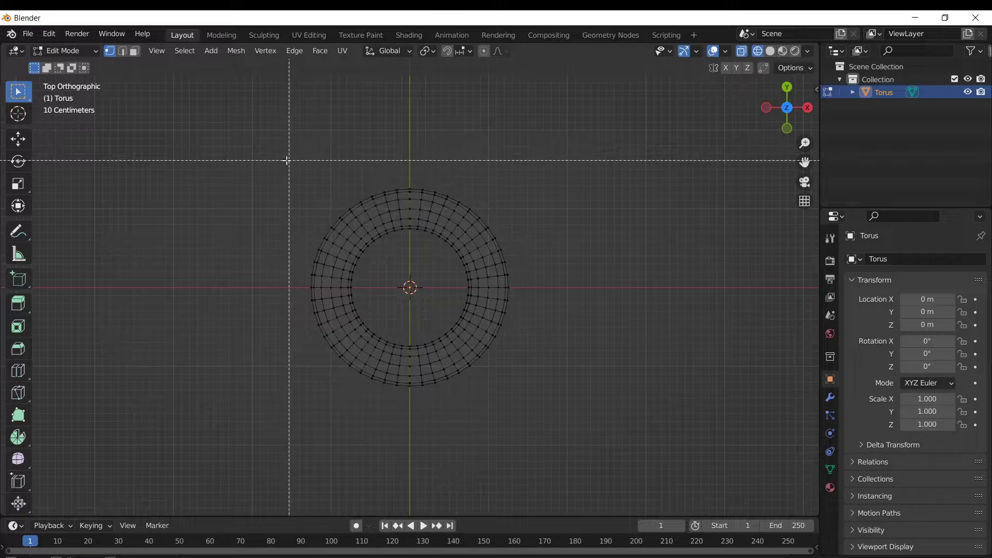
left_click_drag(232, 158, 643, 291)
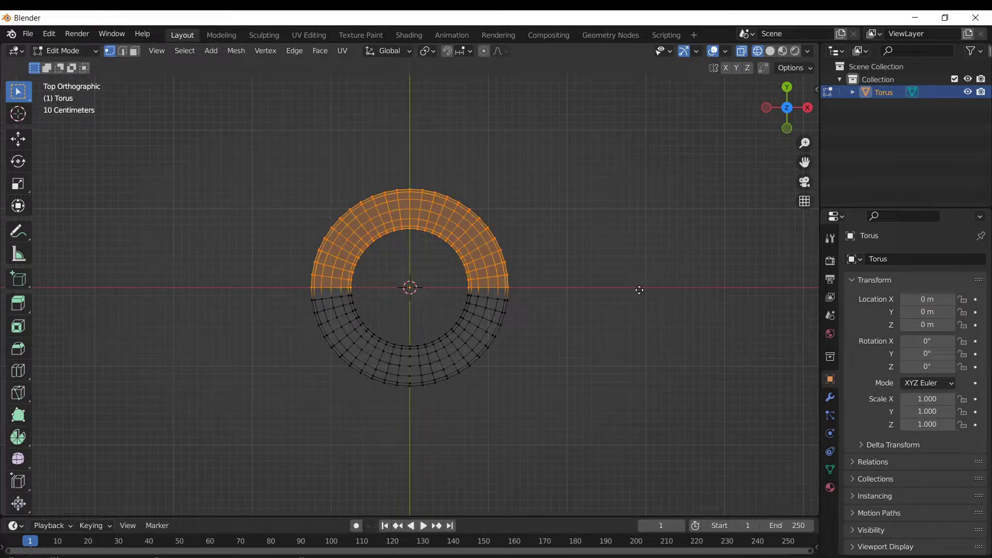
key("g")
key("z")
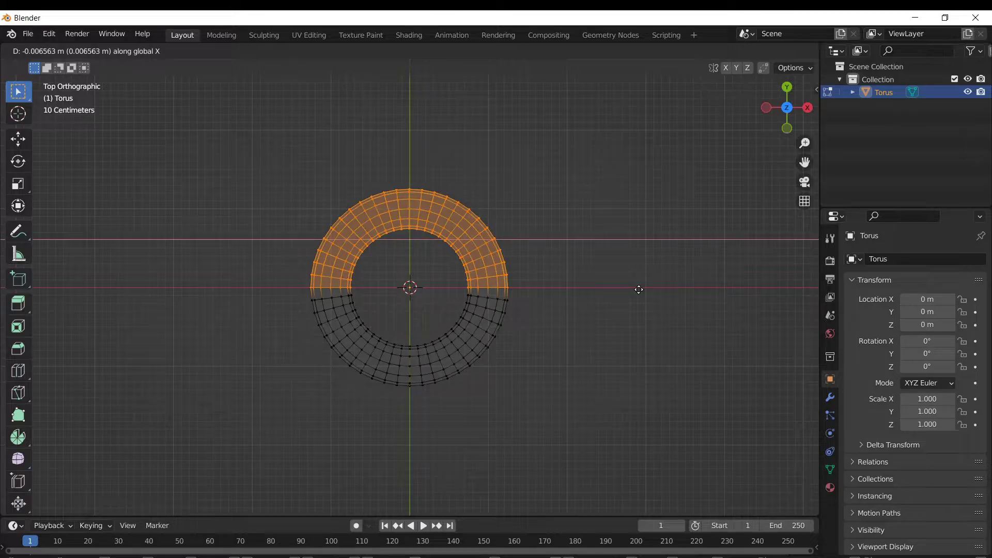
key("y")
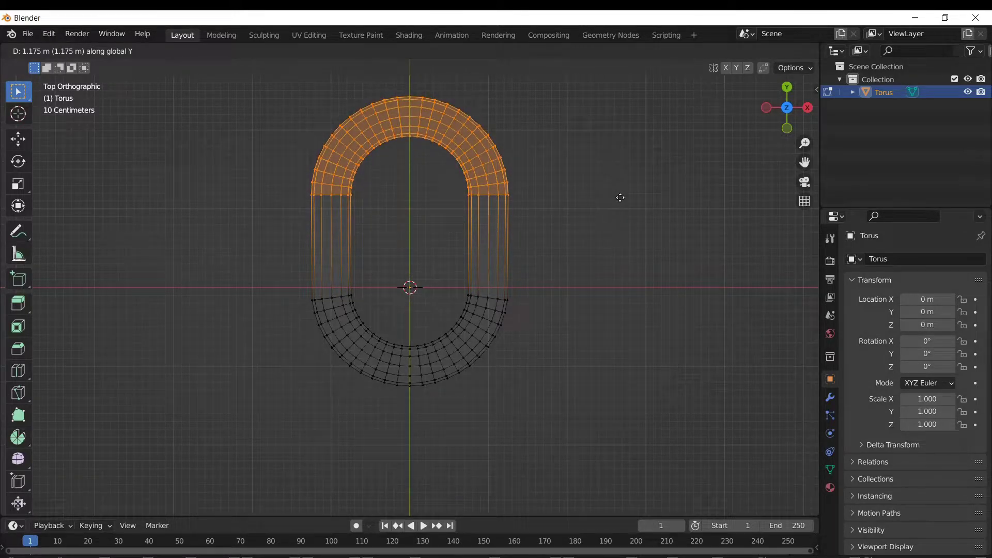
left_click(621, 202)
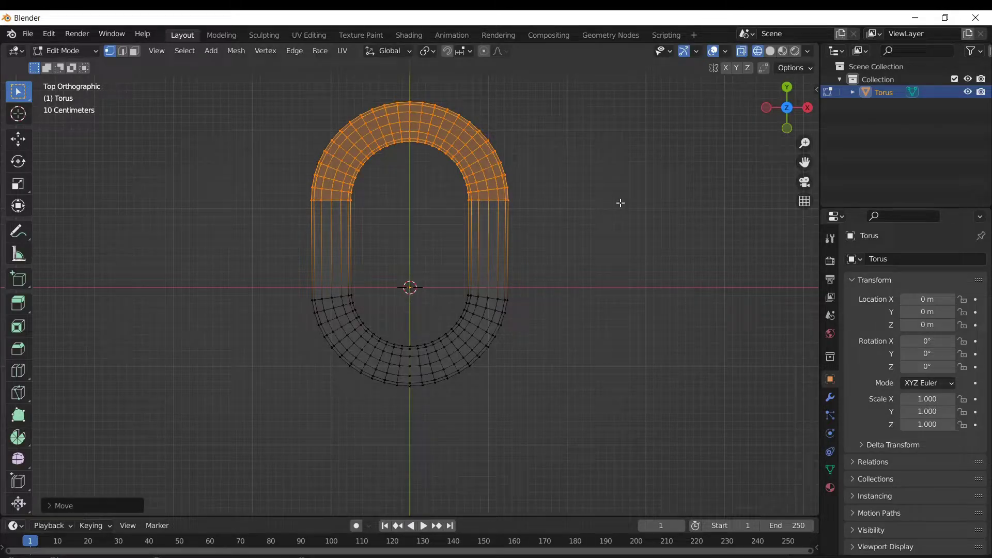
key("a")
key("Tab")
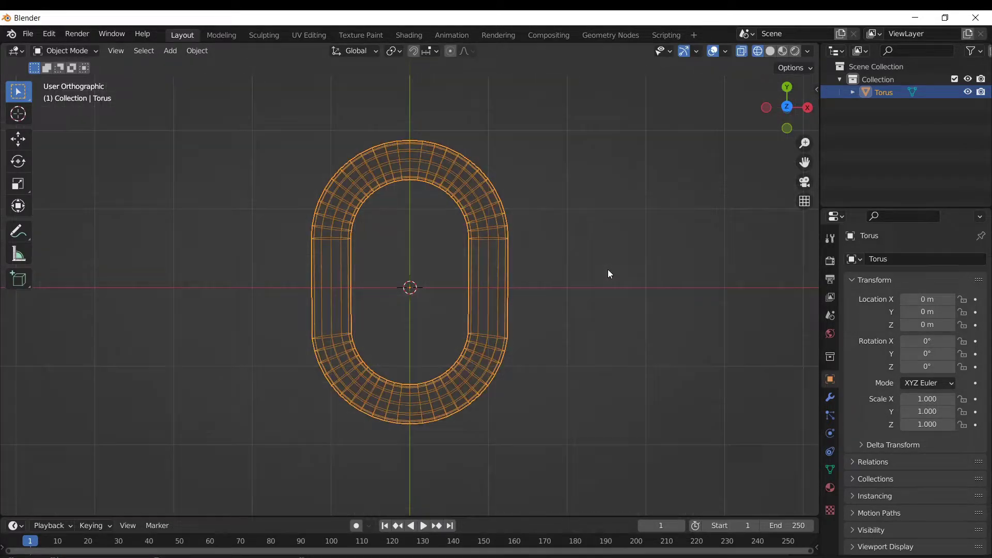
Step: Stand the link upright by rotating it -90° about the X axis, with solid shading switched back on
key("KP_3")
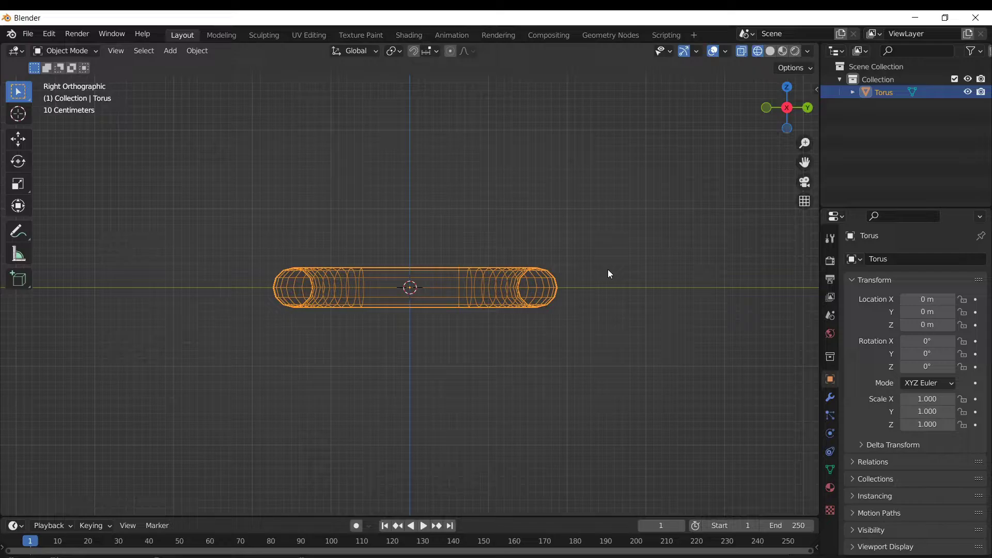
key("KP_1")
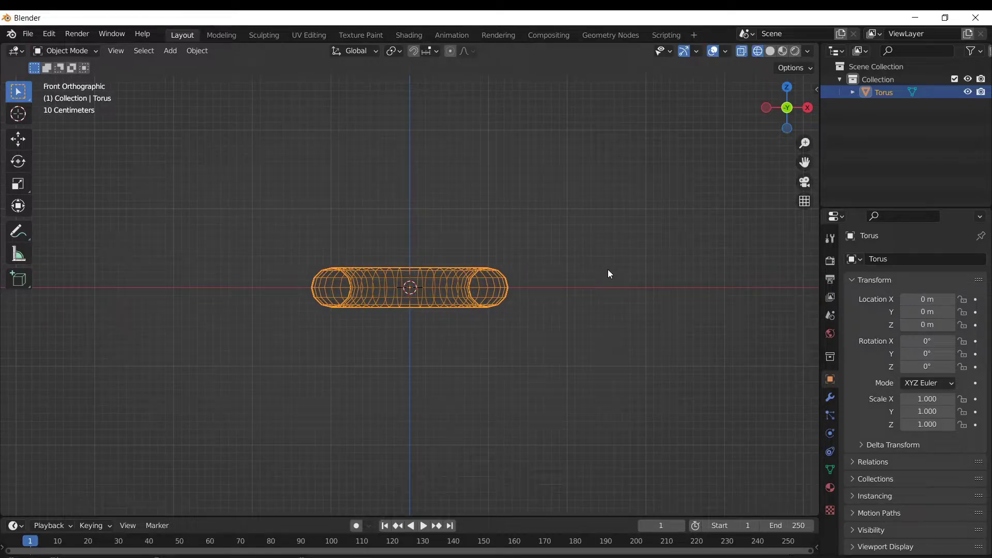
key("KP_3")
key("shift+z")
type("r")
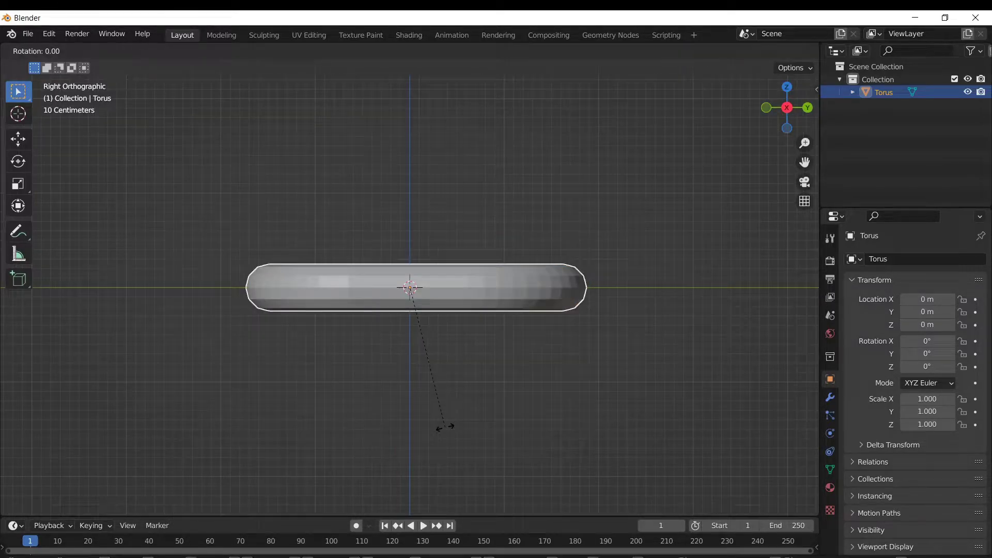
type("x-90")
key("Return")
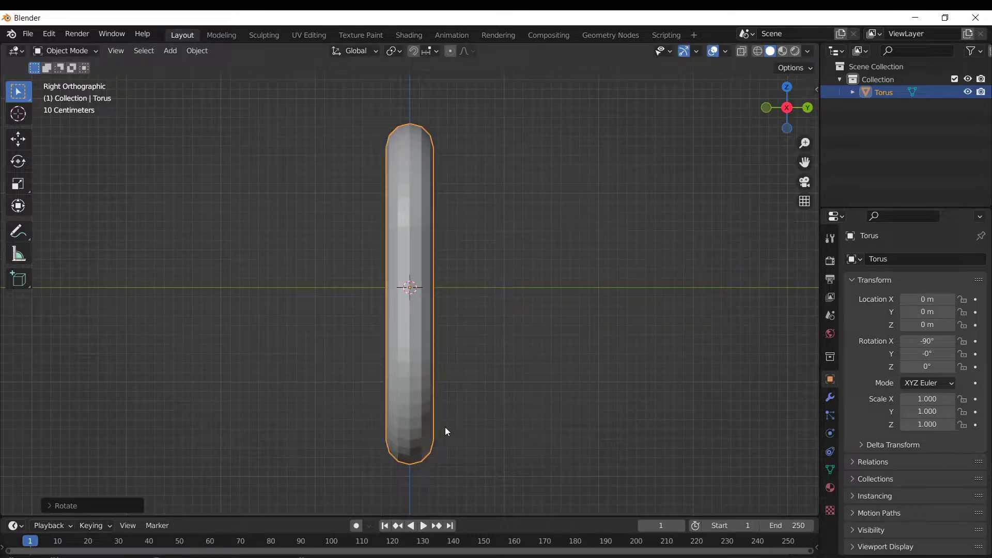
Step: Apply smooth shading to the chain link
middle_click_drag(364, 360, 483, 370)
right_click(632, 345)
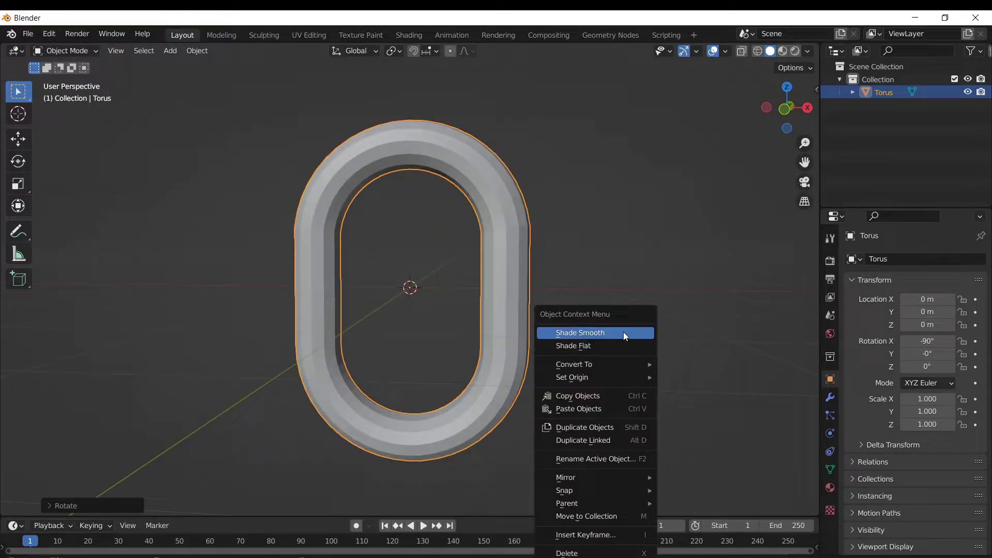
left_click(623, 332)
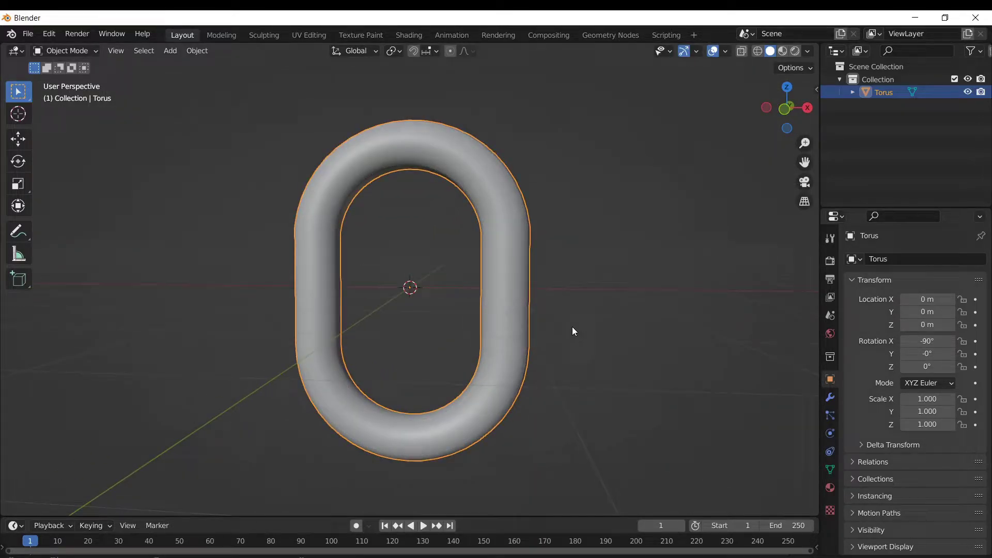
Step: Duplicate the link straight up along Z so its lower end overlaps the upper end of the original
key("KP_1")
scroll(528, 308, "down", 4)
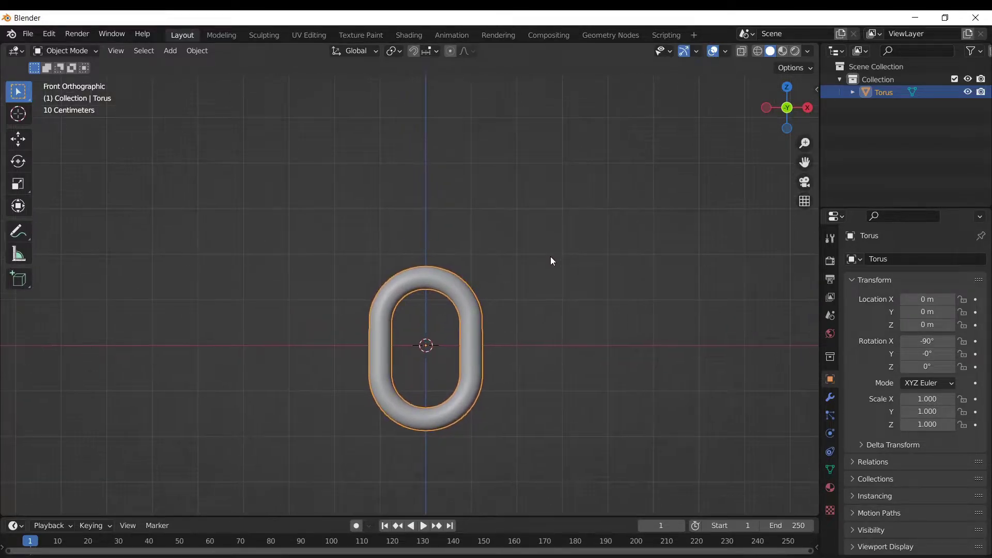
scroll(553, 290, "down", 4)
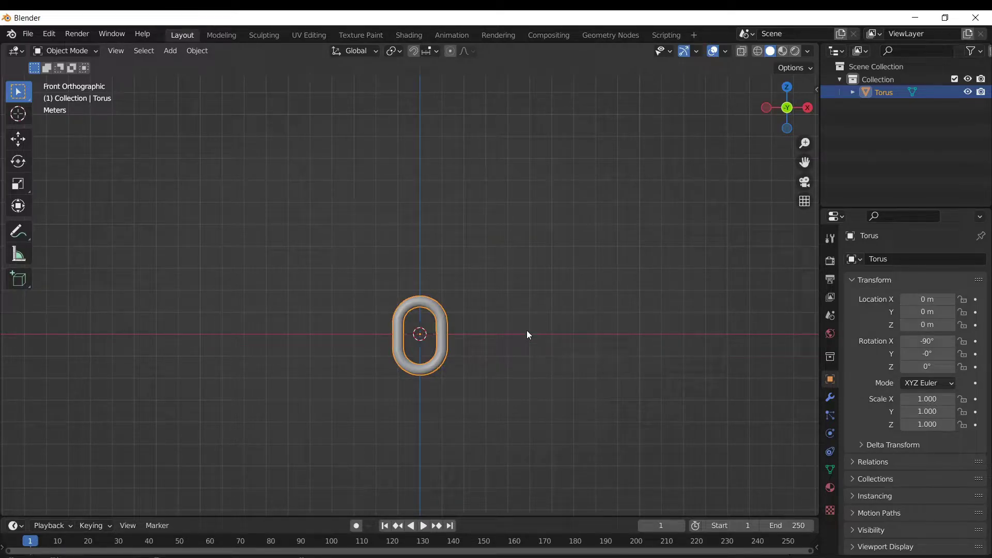
left_click(829, 397)
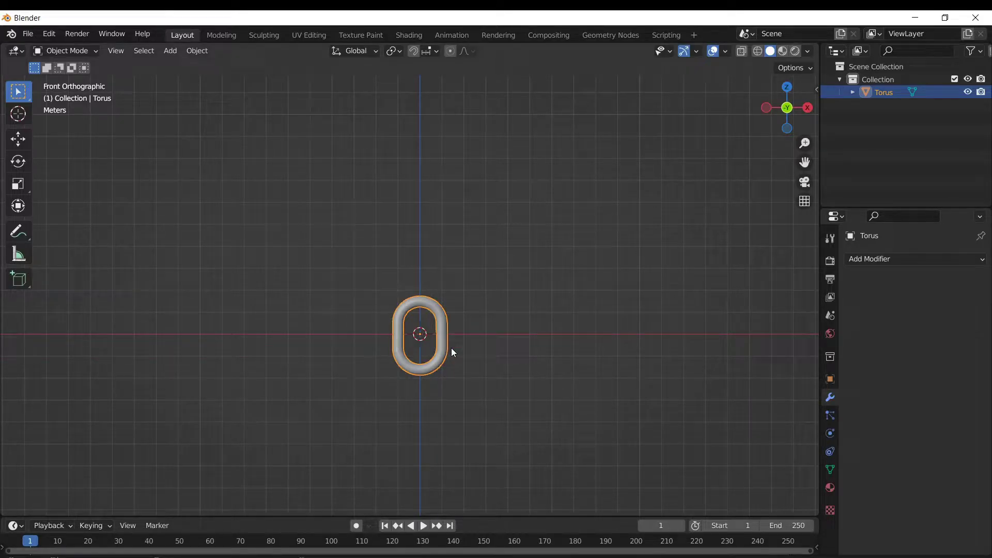
key("shift+d")
key("z")
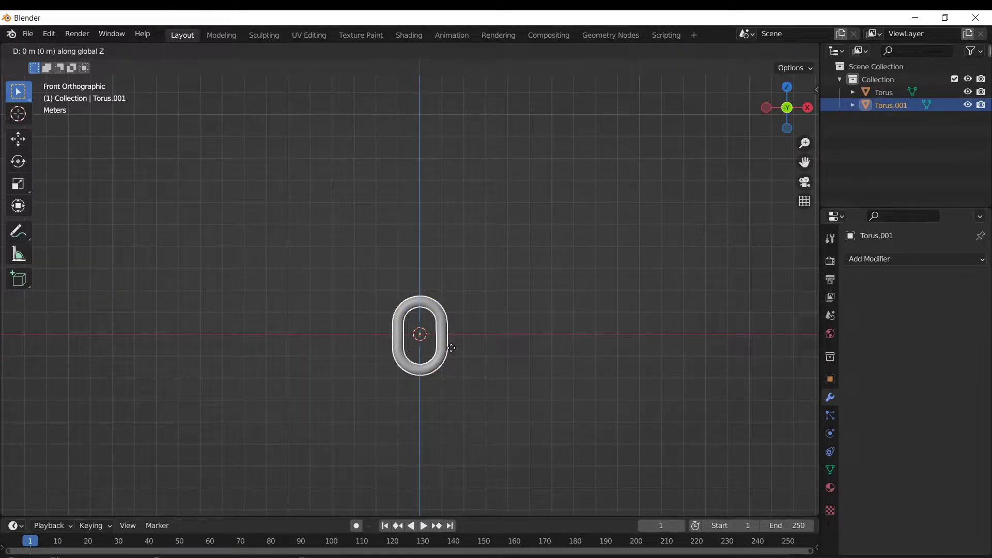
left_click(451, 297)
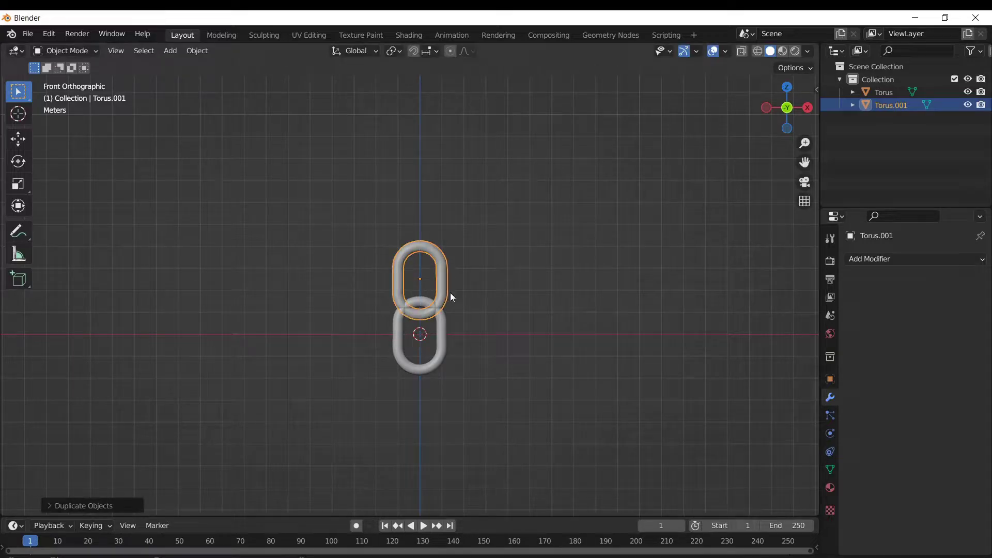
Step: Rotate the duplicated link 90° about the Z axis so it interlocks with the original link
type("rz")
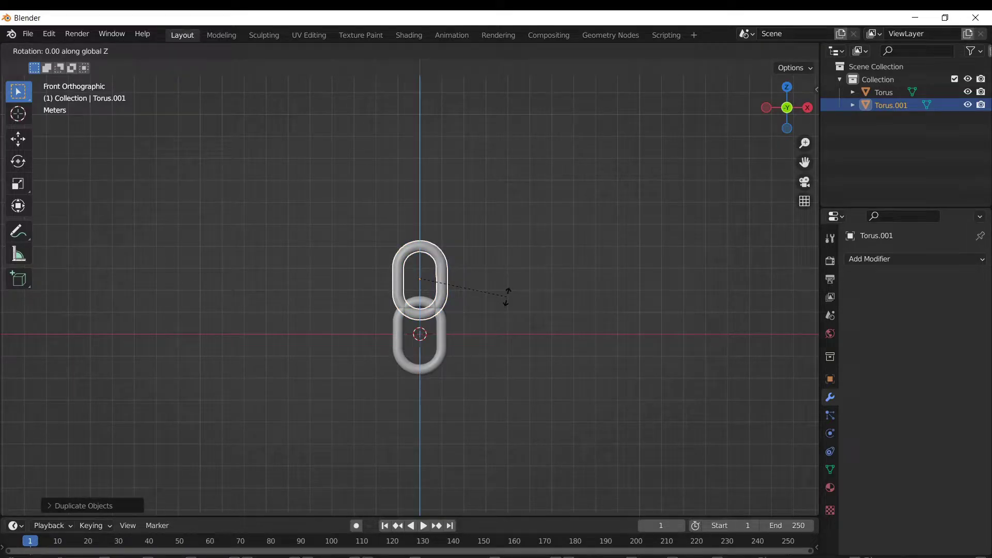
type("90")
key("Return")
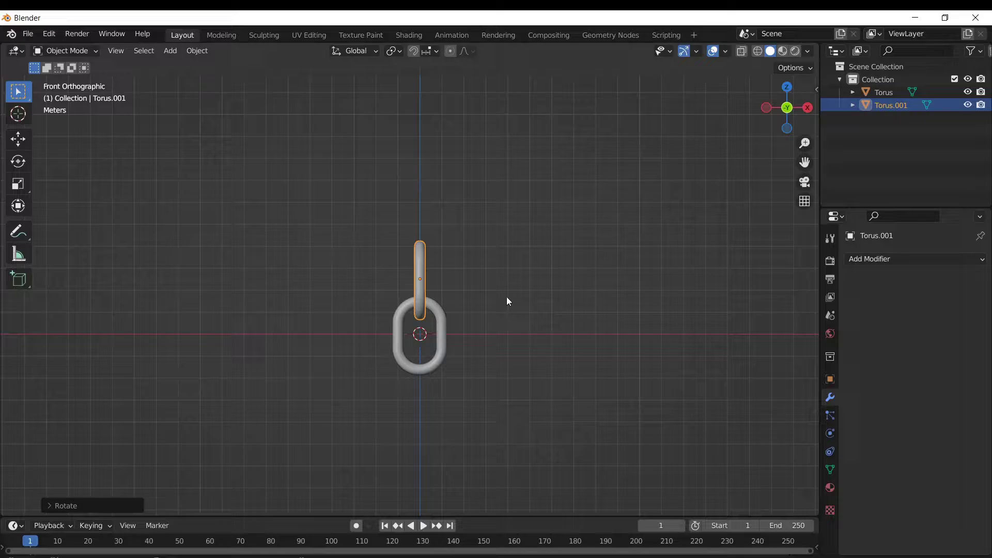
Step: Check the interlocking links from the side and front, and join both into one object
key("KP_3")
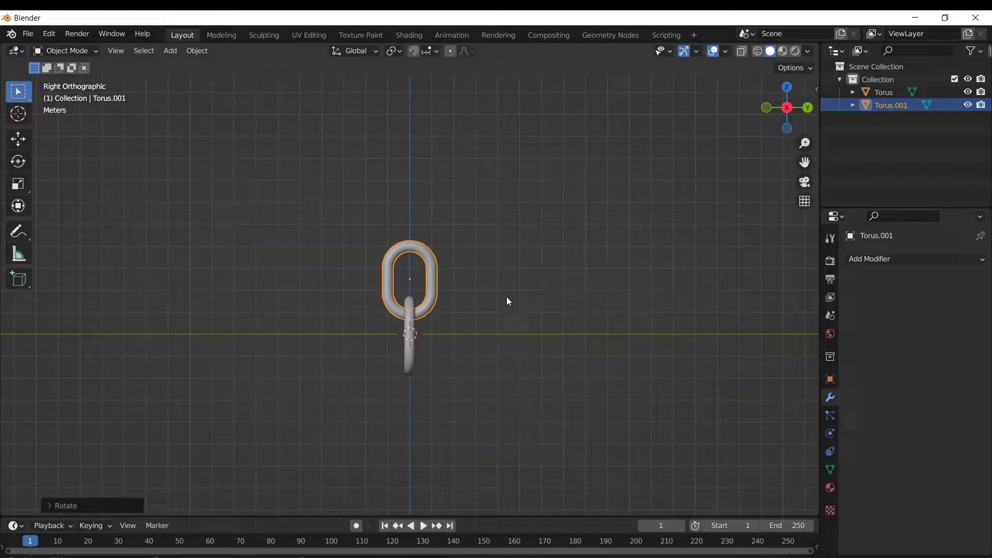
key("KP_1")
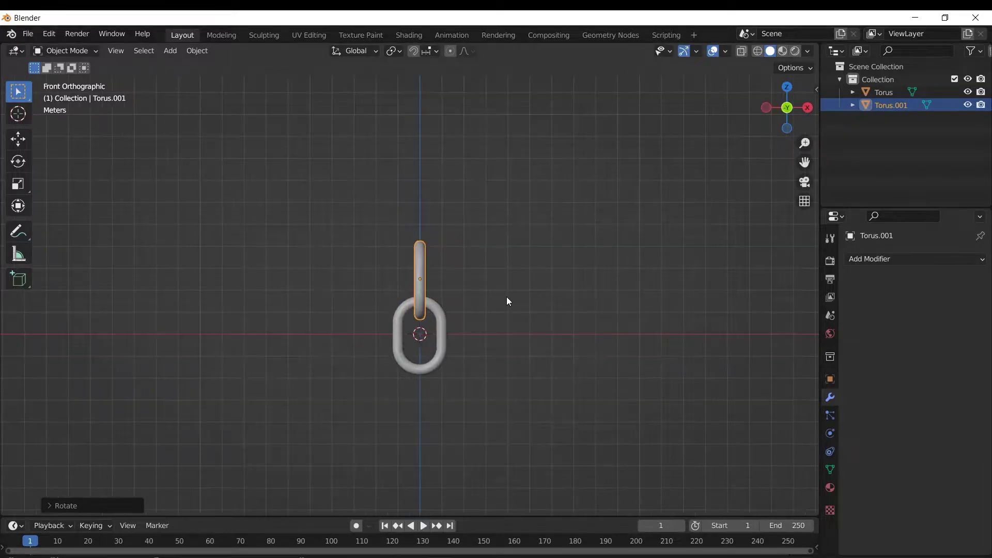
left_click(444, 338, "shift")
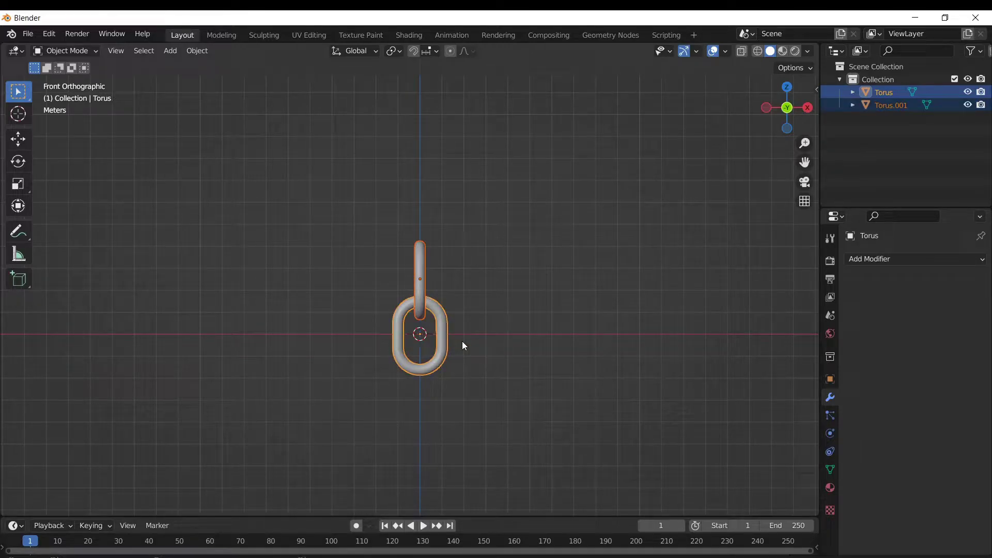
key("ctrl+j")
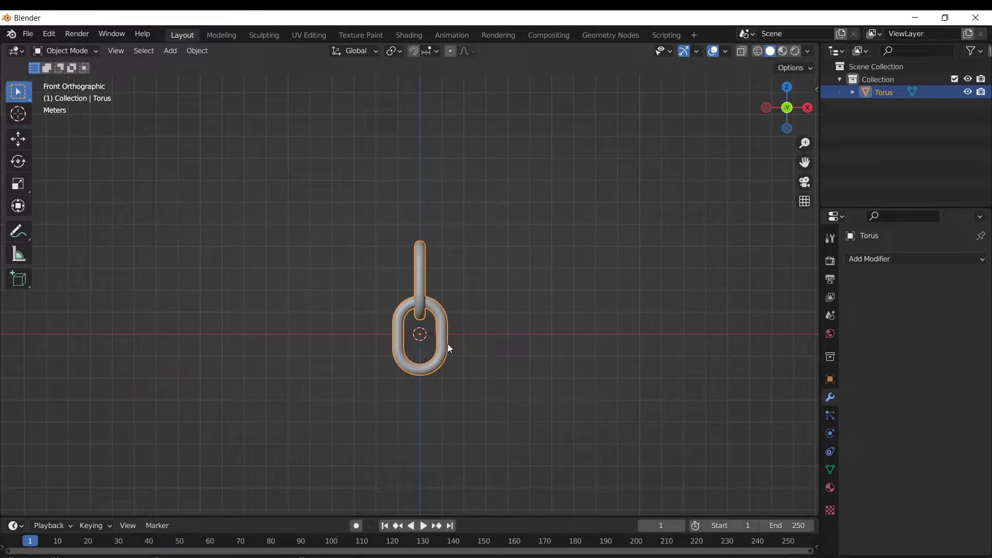
Step: Add an Array modifier to the joined chain links and set its relative X offset factor to 0
left_click(866, 258)
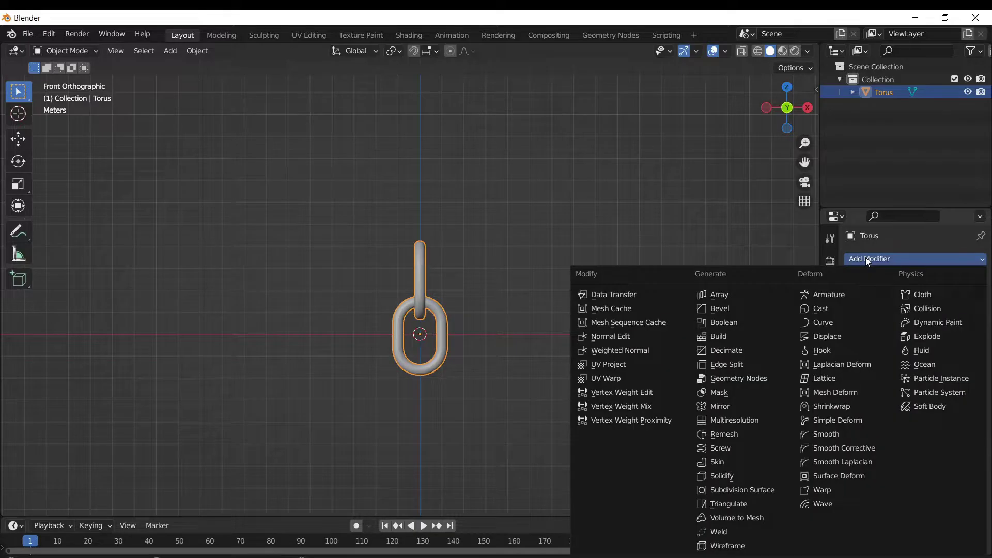
left_click(775, 293)
left_click(936, 354)
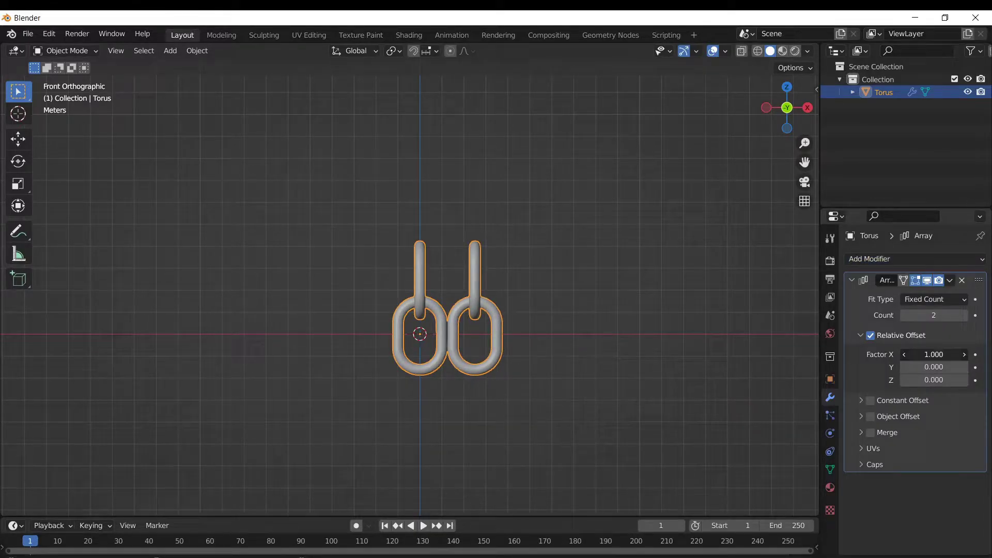
type("0")
key("Return")
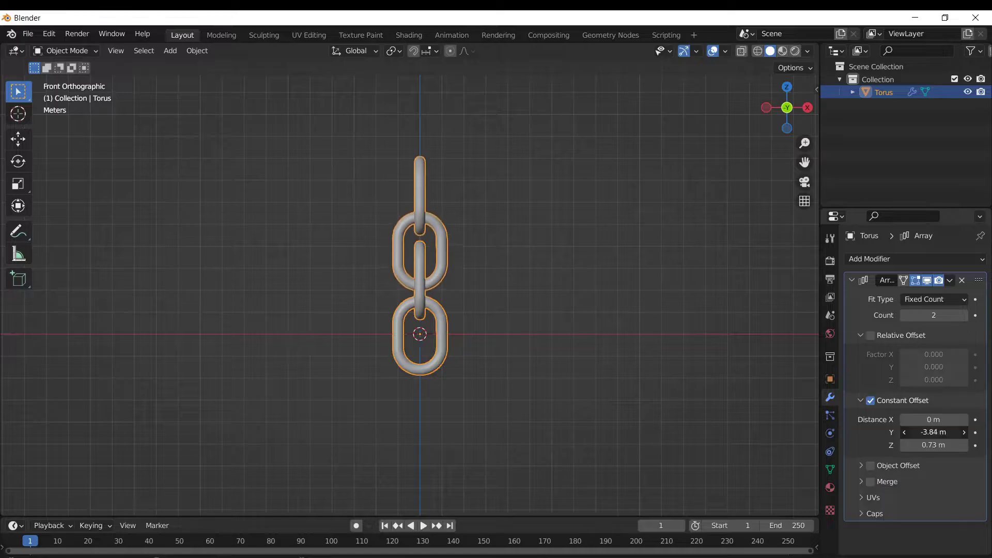
Step: Switch the Array from relative to constant offset, with -5.18 m in Y and 0 m in Z, so the link pairs interlock
left_click_drag(934, 432, 865, 432)
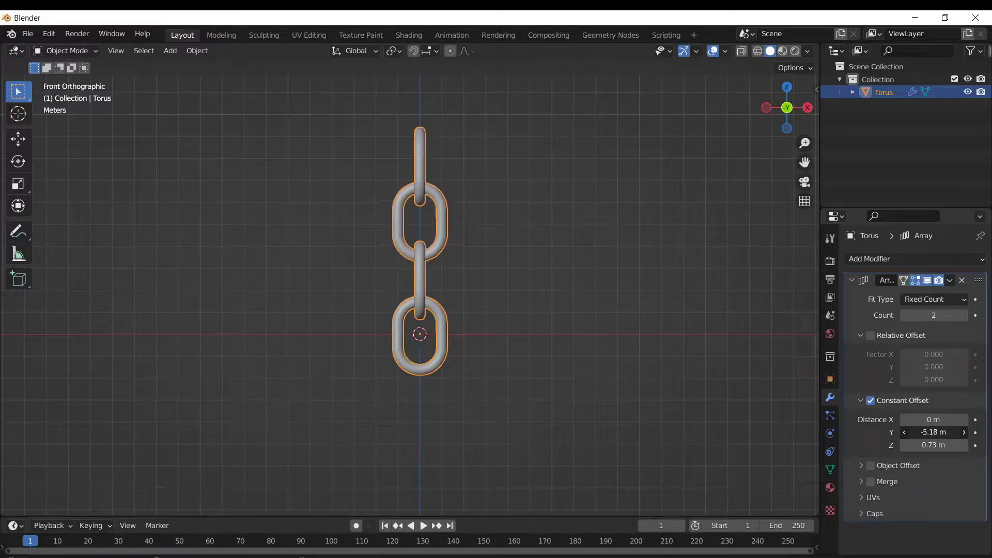
left_click(934, 445)
type("0")
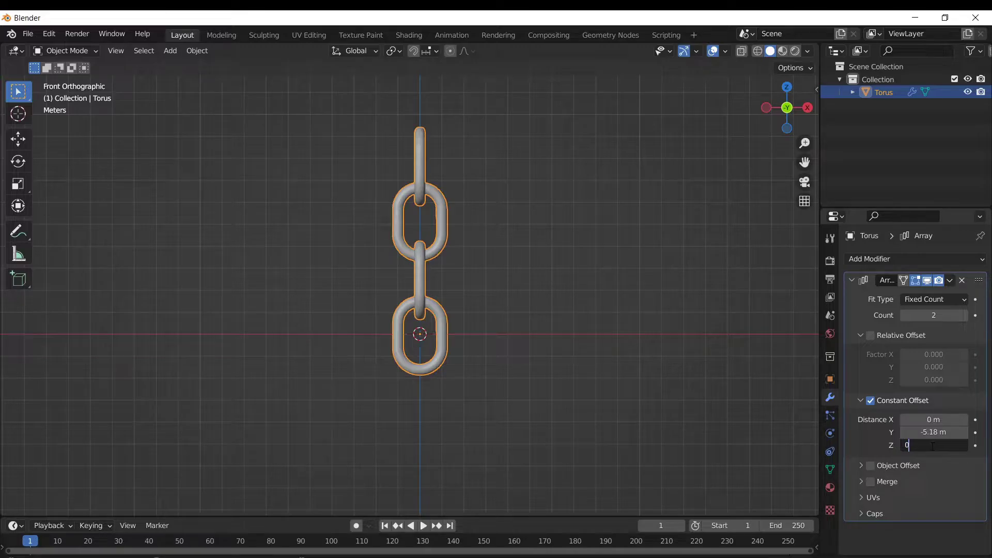
key("Return")
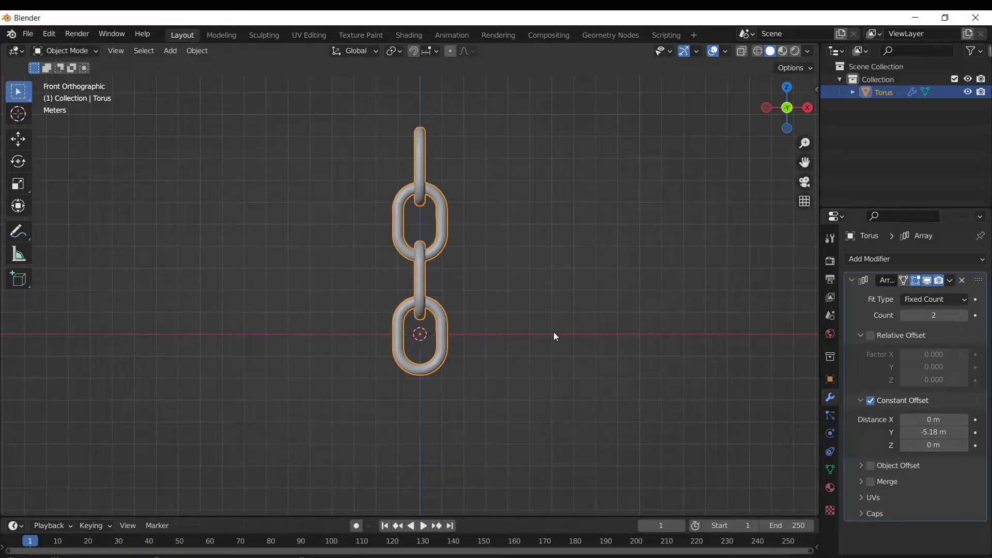
Step: Set the Array count to 8 to lengthen the chain
middle_click_drag(313, 323, 461, 312)
scroll(461, 312, "down", 4)
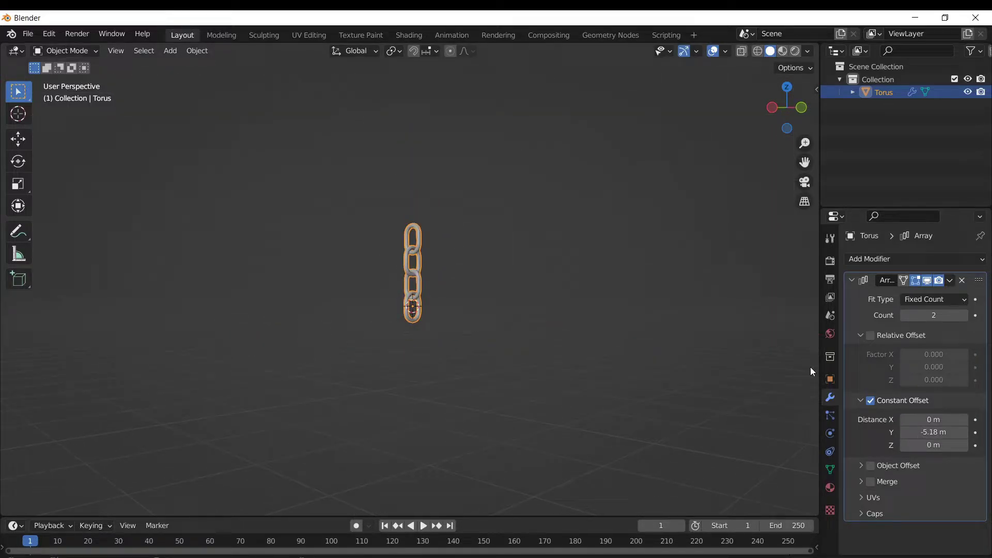
left_click(965, 318)
left_click(965, 318)
left_click(965, 318)
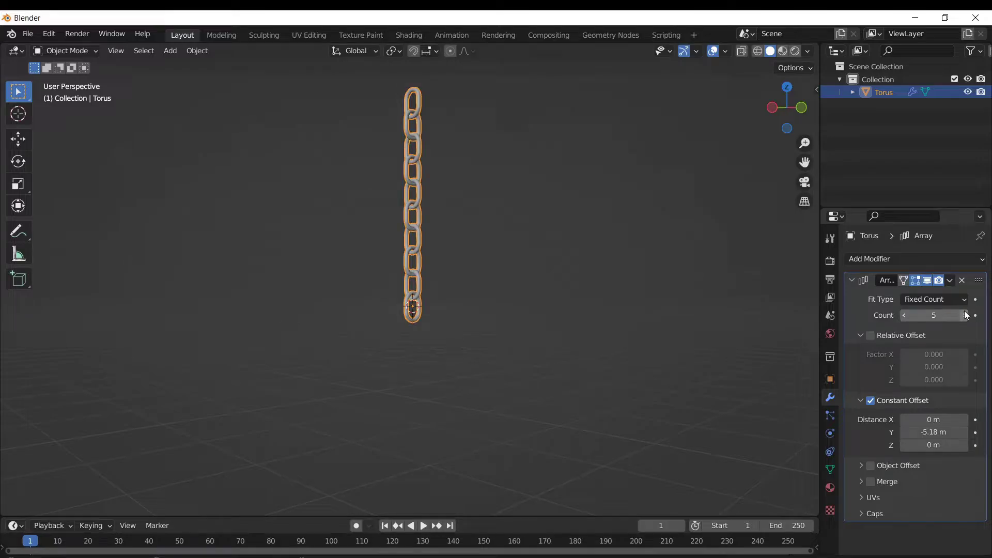
left_click(965, 318)
scroll(421, 248, "down", 3)
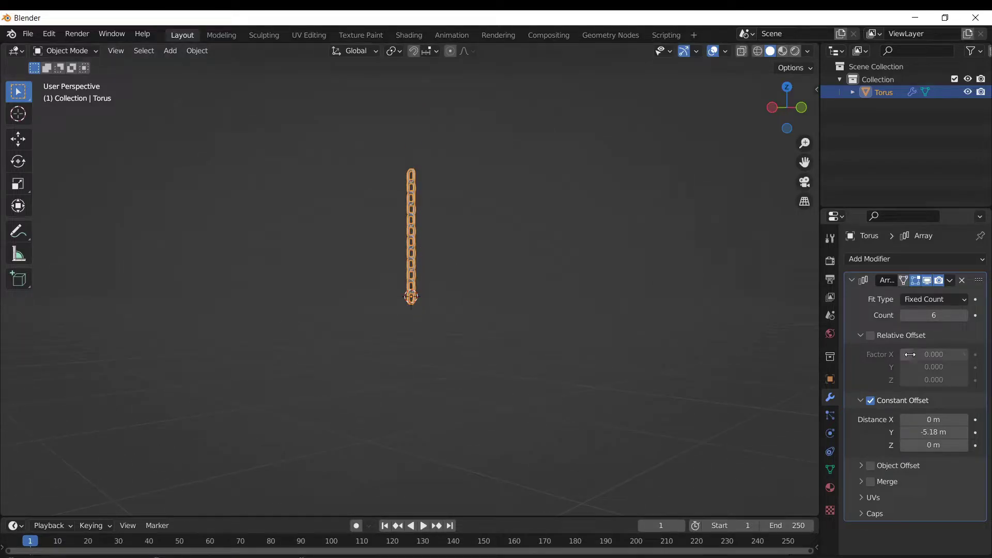
left_click(965, 318)
left_click(965, 316)
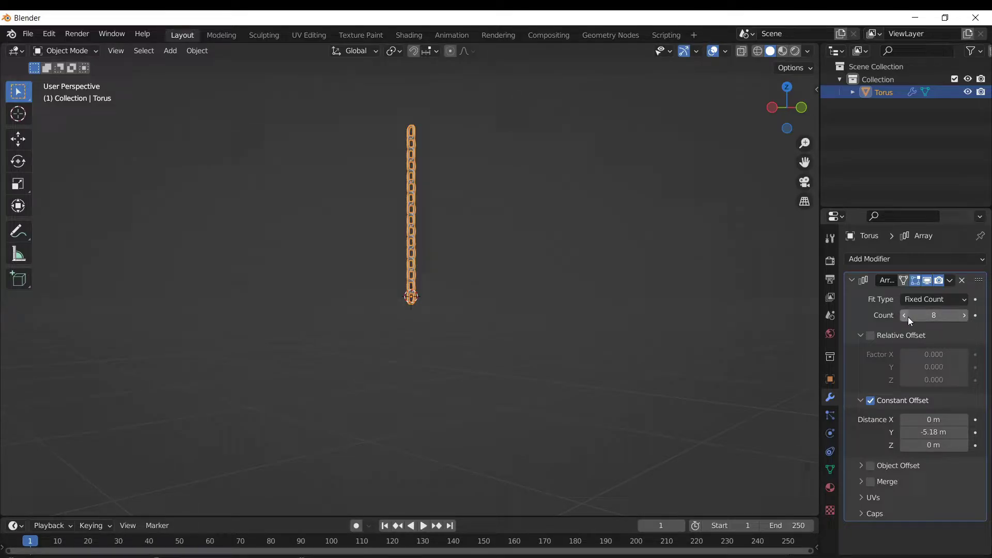
left_click(905, 316)
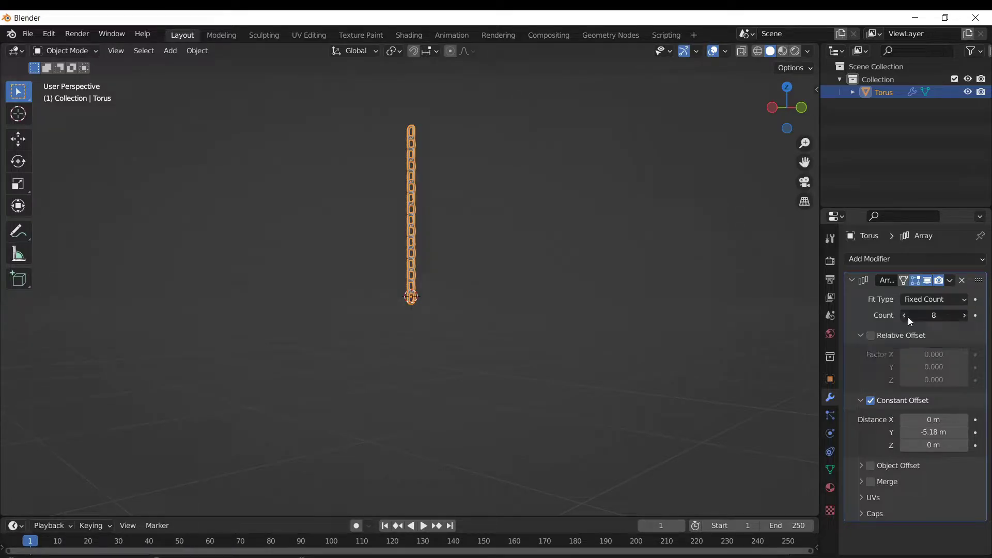
left_click(965, 315)
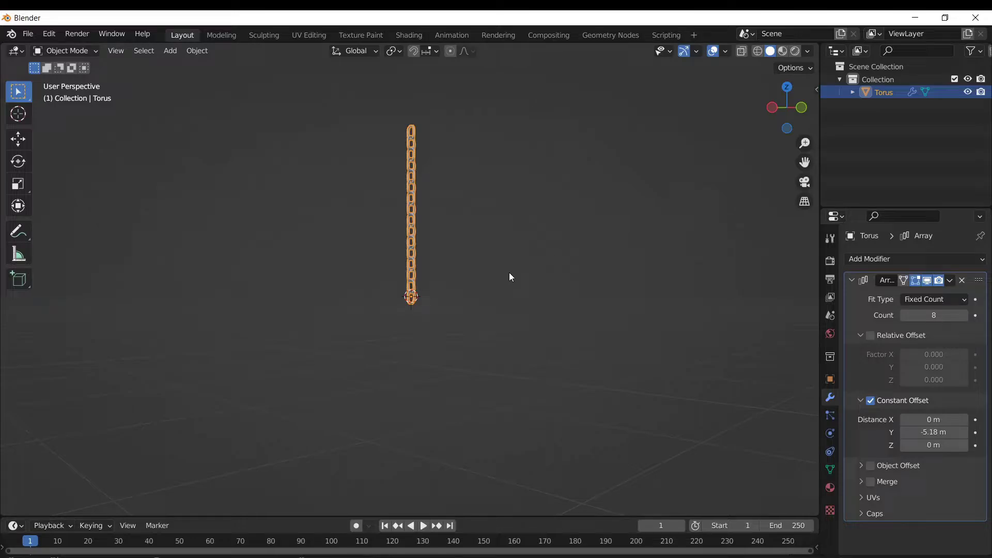
Step: Add an ico sphere at the chain's lower end, working in front view
key("KP_1")
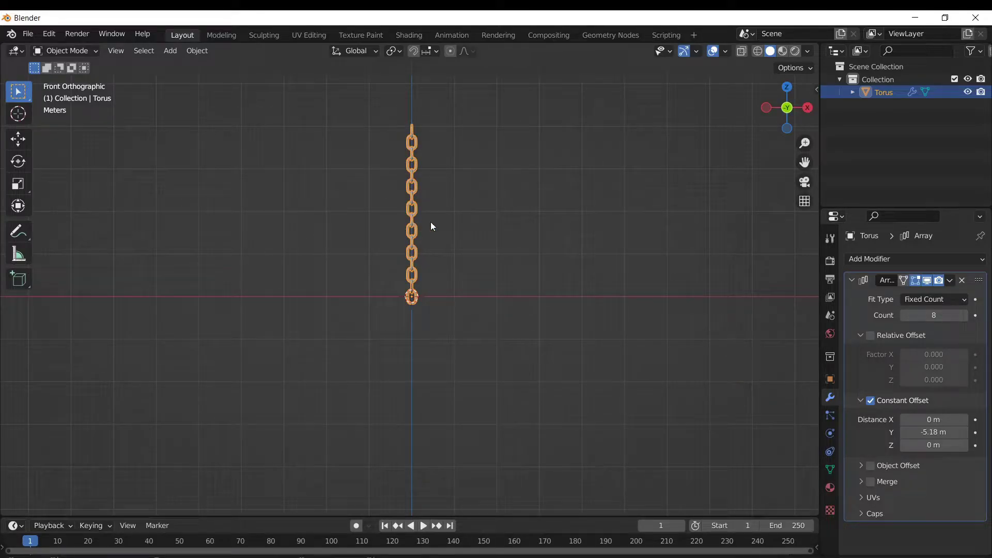
middle_click_drag(461, 346, 464, 463, "shift")
scroll(450, 393, "up", 2)
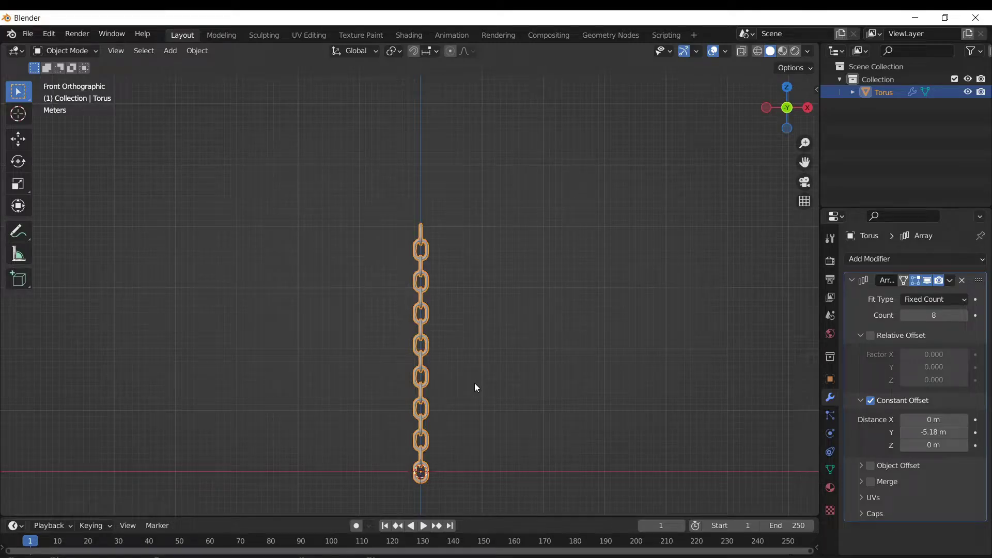
key("shift+a")
mouse_move(469, 307)
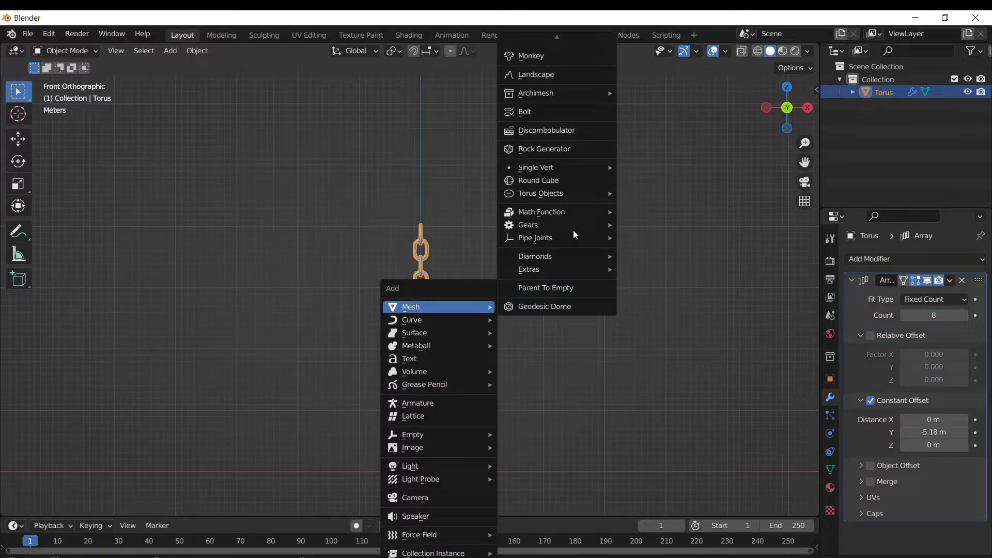
mouse_move(597, 33)
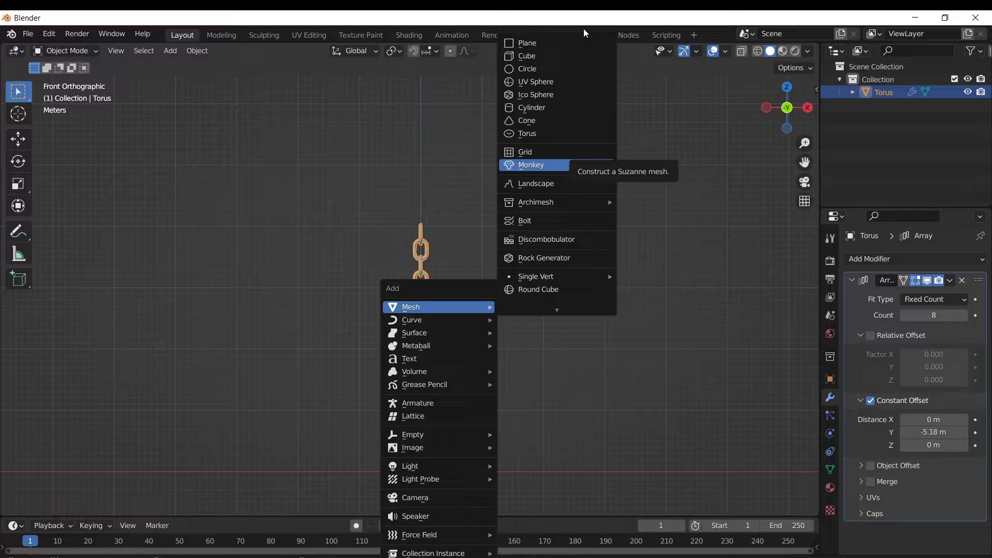
left_click(584, 92)
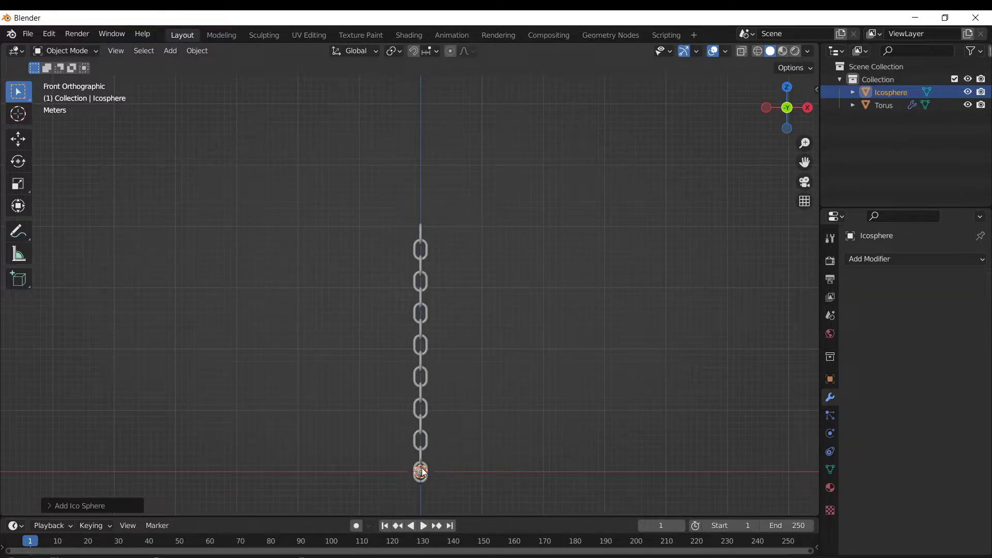
Step: Scale the ico sphere up about 6 times and move it up along Z to the chain's upper end
key("s")
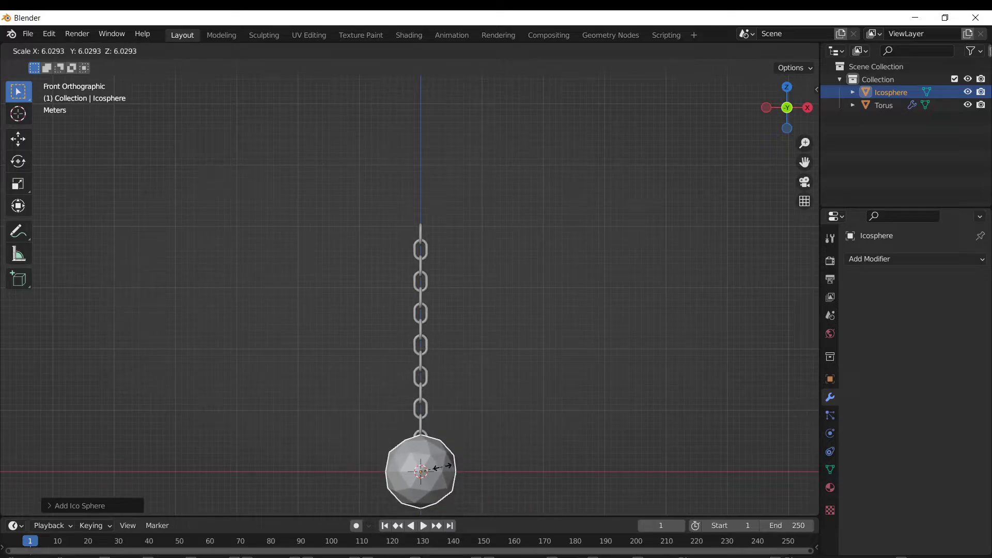
left_click(444, 471)
key("g")
key("z")
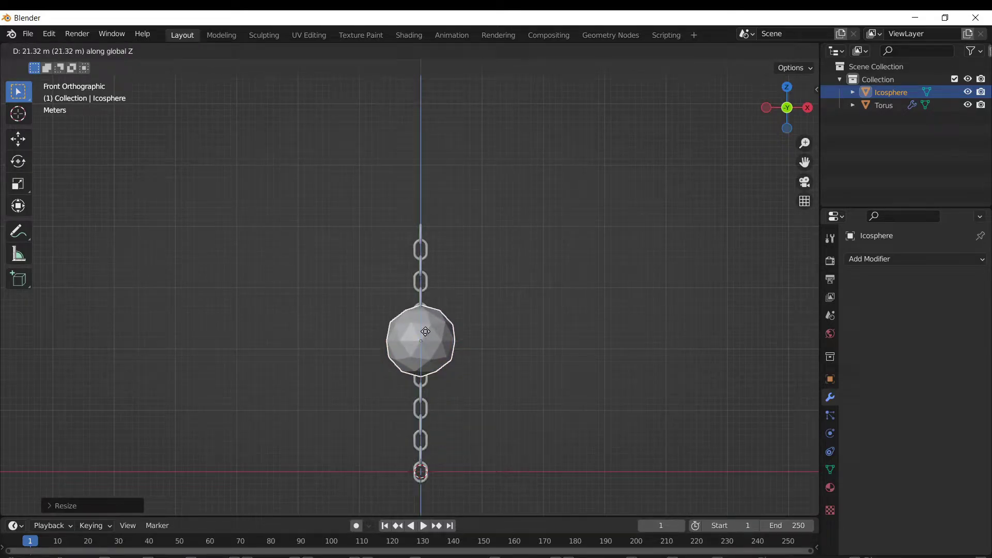
left_click(421, 196)
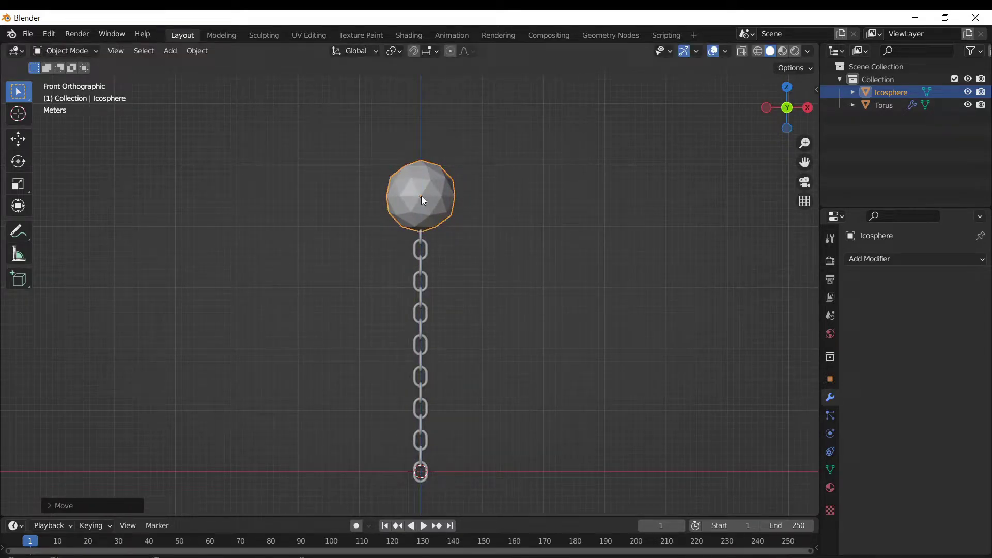
Step: Shade the ico sphere smooth and adjust its scale to about 6.19 and its height along Z to meet the top link
right_click(460, 219)
left_click(461, 219)
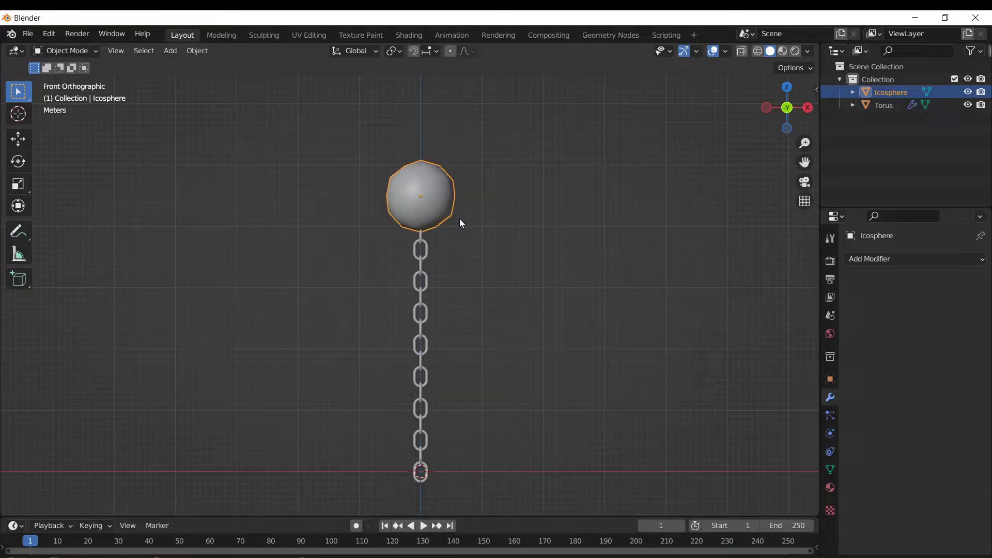
key("s")
left_click(472, 223)
key("g")
key("z")
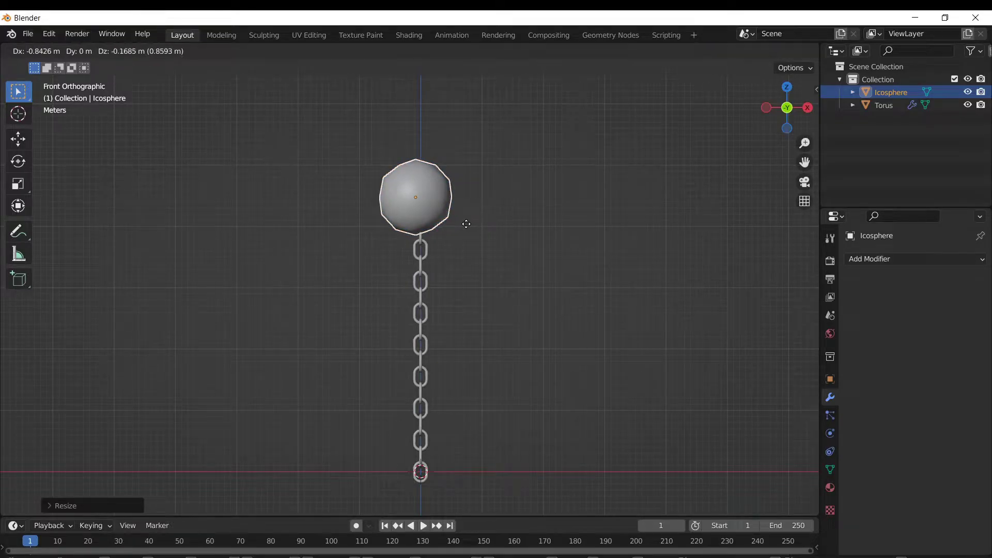
left_click(460, 223)
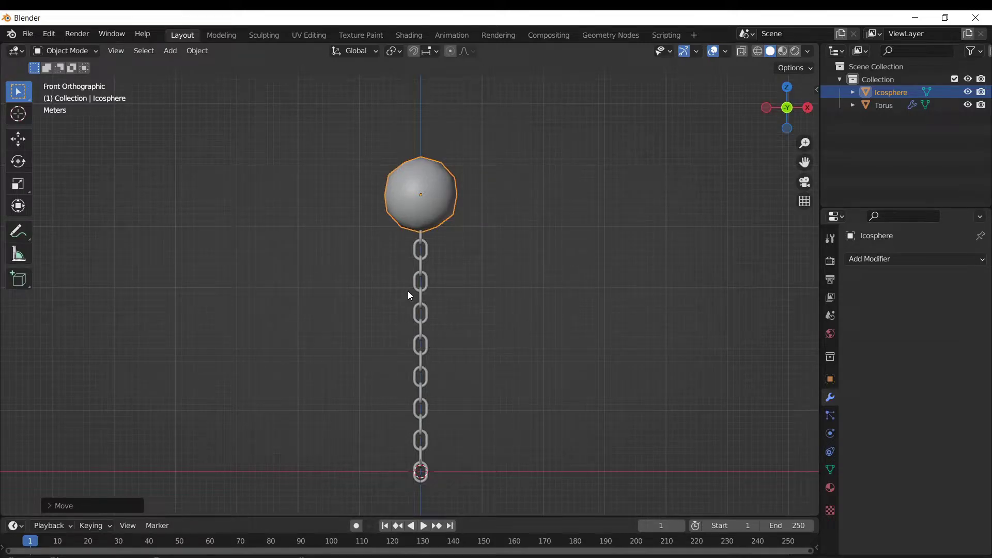
Step: Edit the ico sphere's faces into individually inset, raised triangular panels separated by narrow grooves
middle_click_drag(410, 295, 548, 297)
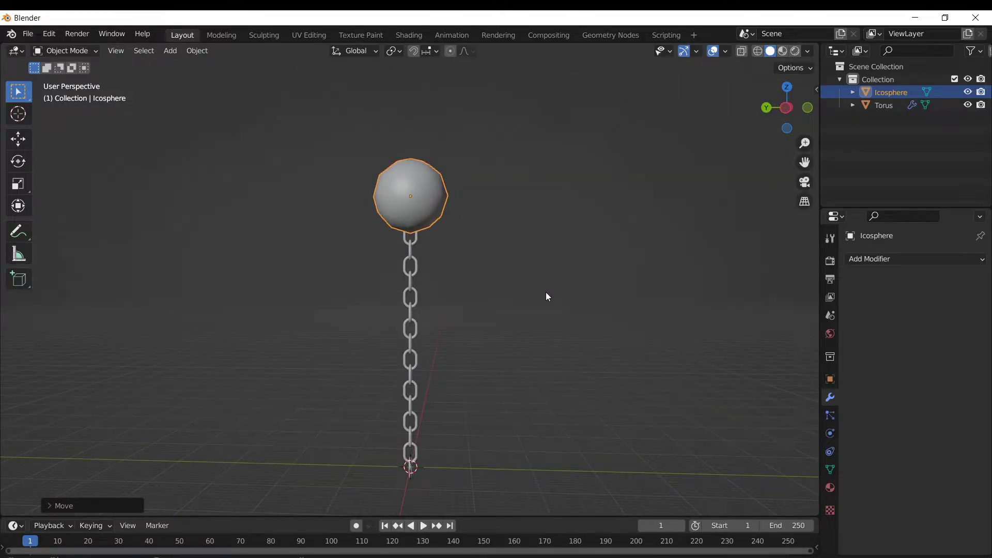
key("KP_Decimal")
key("Tab")
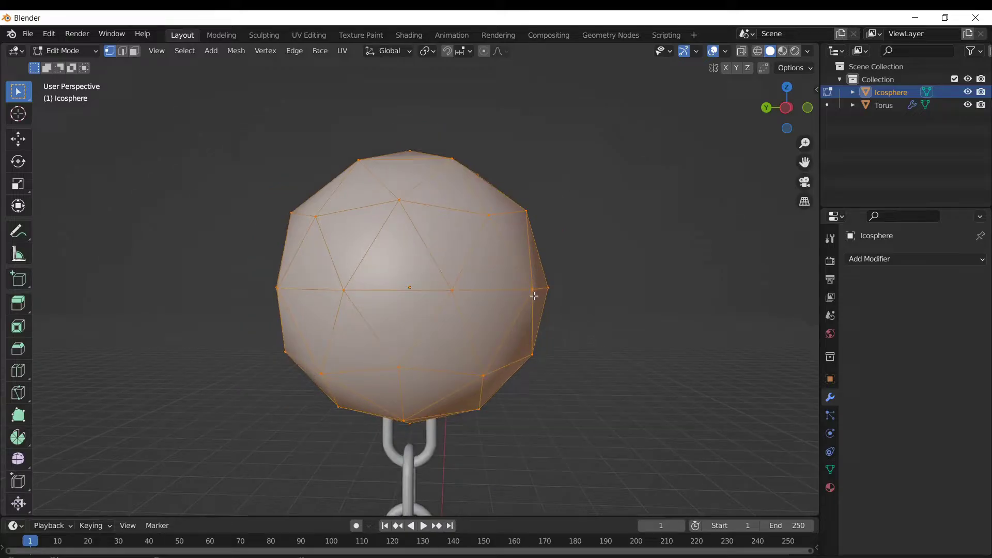
scroll(535, 296, "down", 1)
middle_click_drag(431, 307, 662, 308)
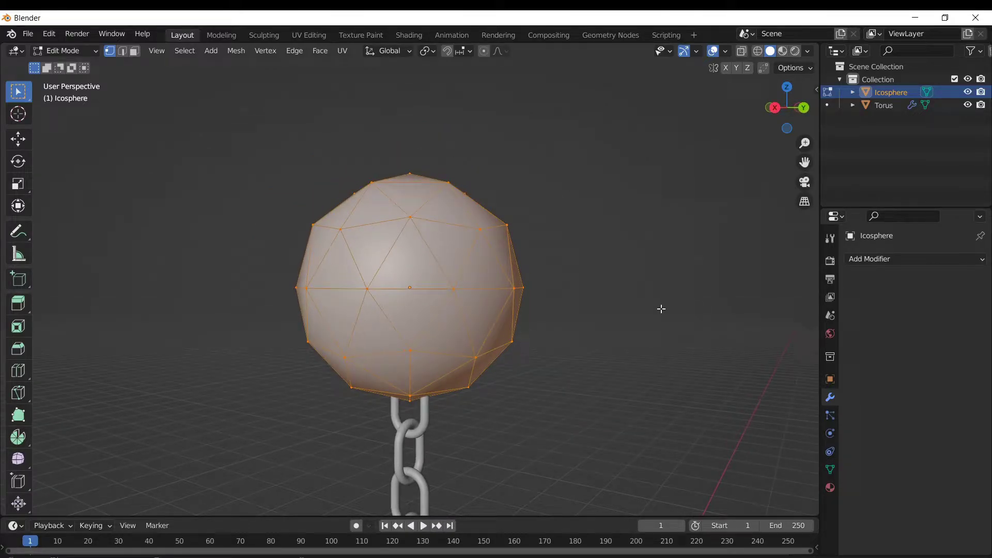
key("3")
right_click(671, 276)
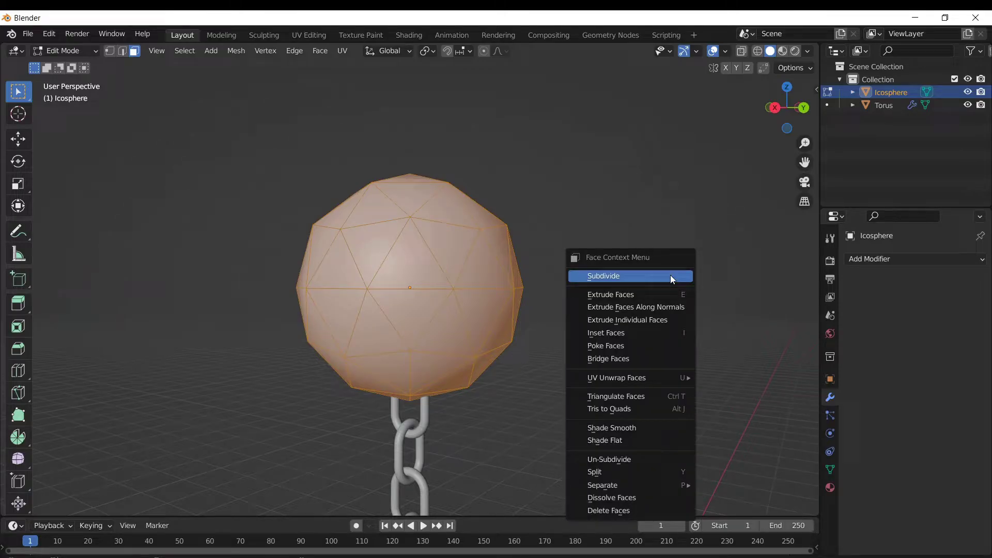
left_click(671, 276)
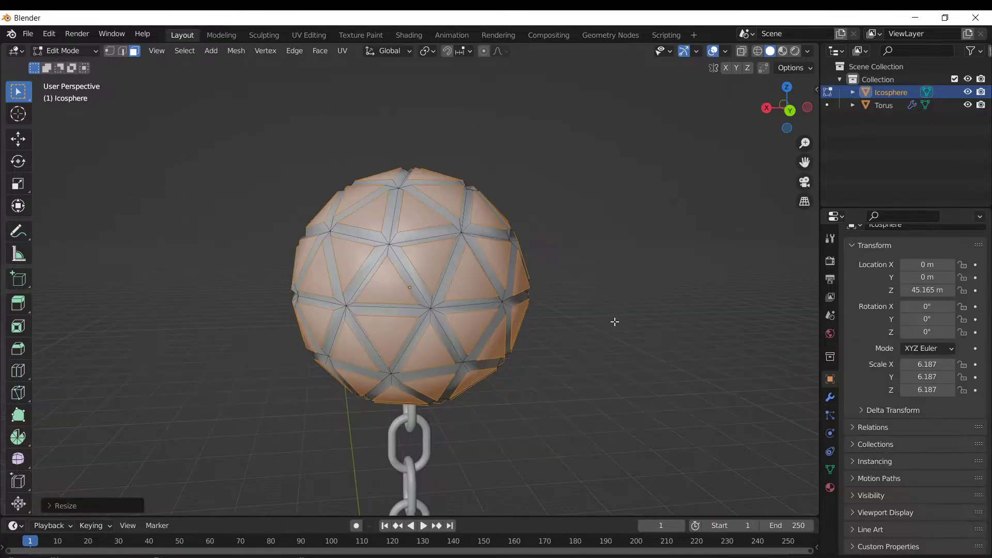
key("Tab")
Step: Select the chain and apply its Array modifier to make the links real geometry
middle_click_drag(281, 350, 427, 336)
key("KP_1")
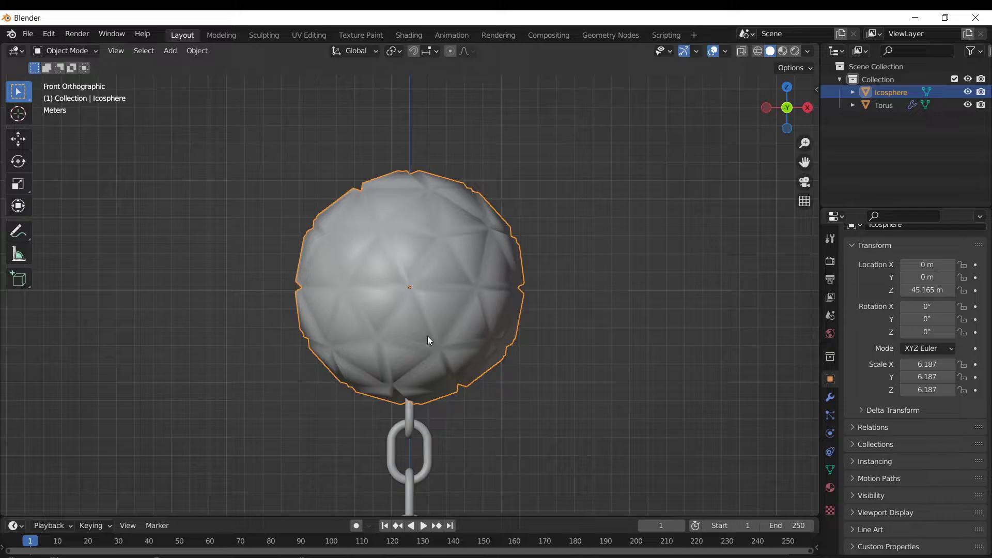
scroll(427, 336, "down", 5)
middle_click_drag(394, 361, 389, 222, "shift")
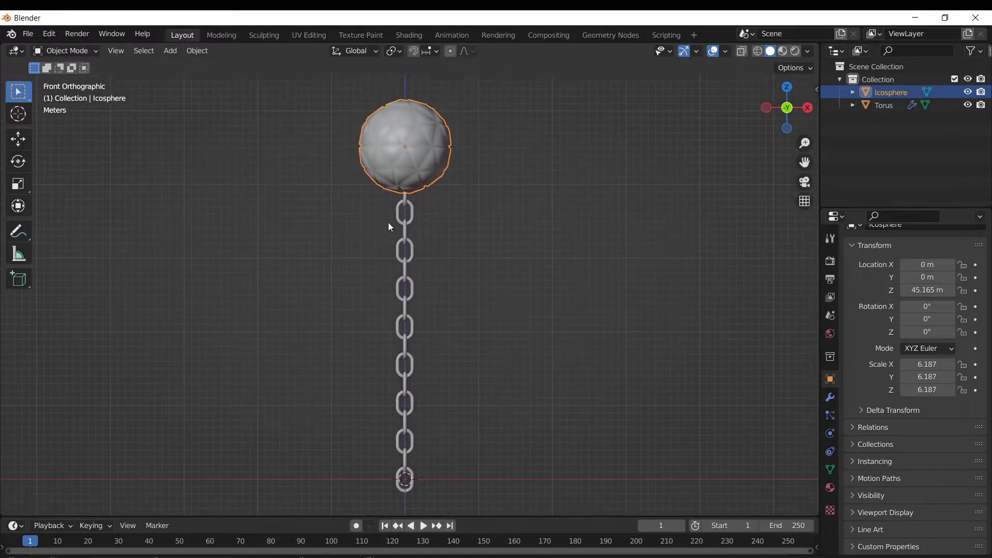
left_click(406, 482)
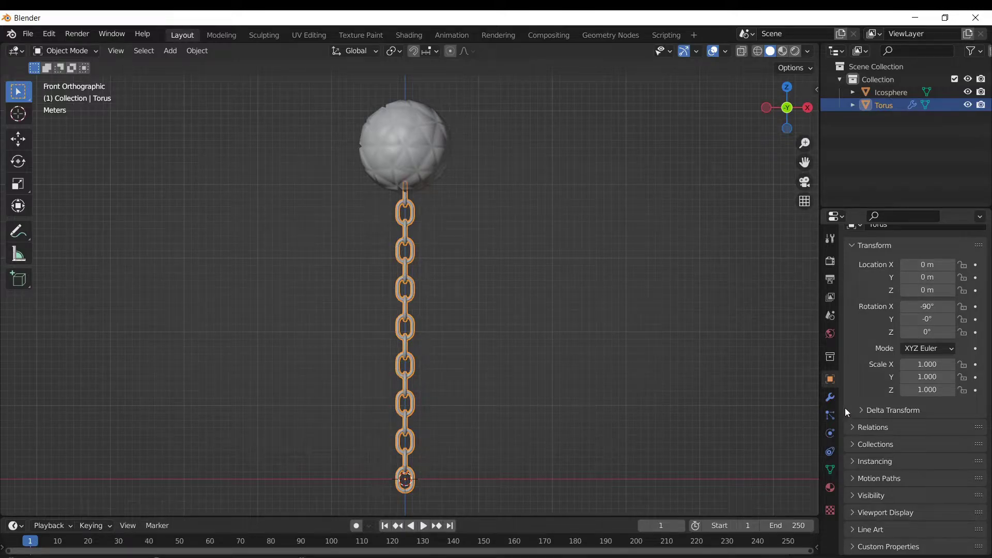
left_click(831, 397)
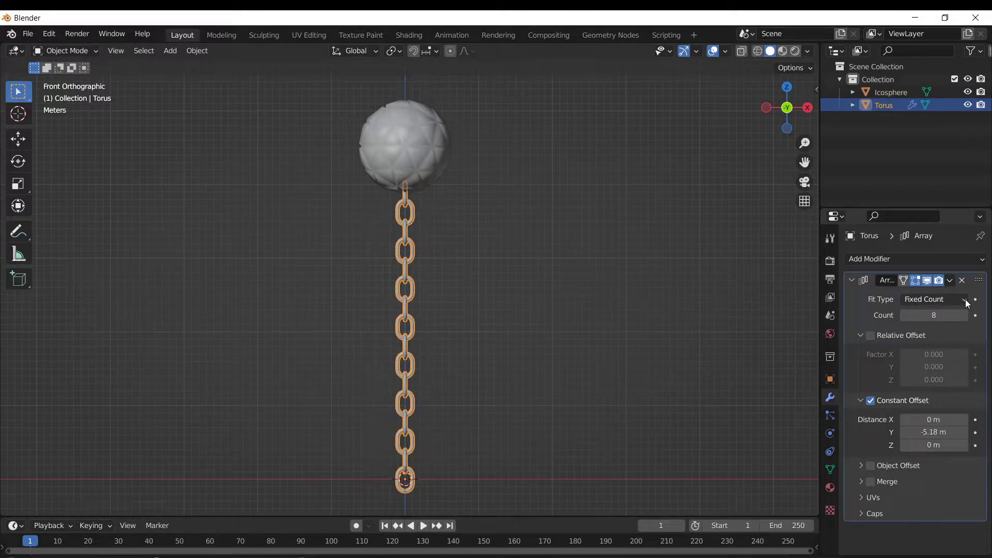
left_click(951, 282)
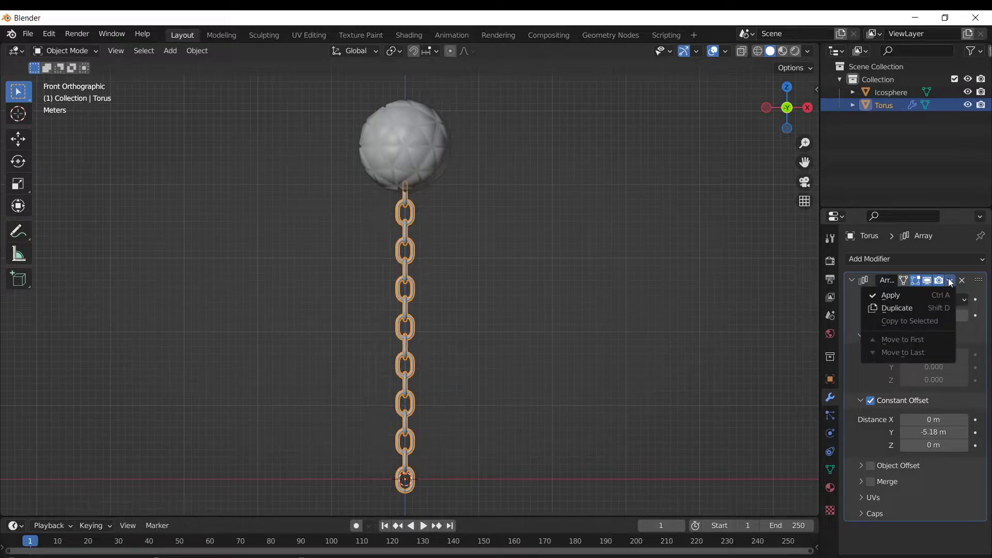
left_click(932, 296)
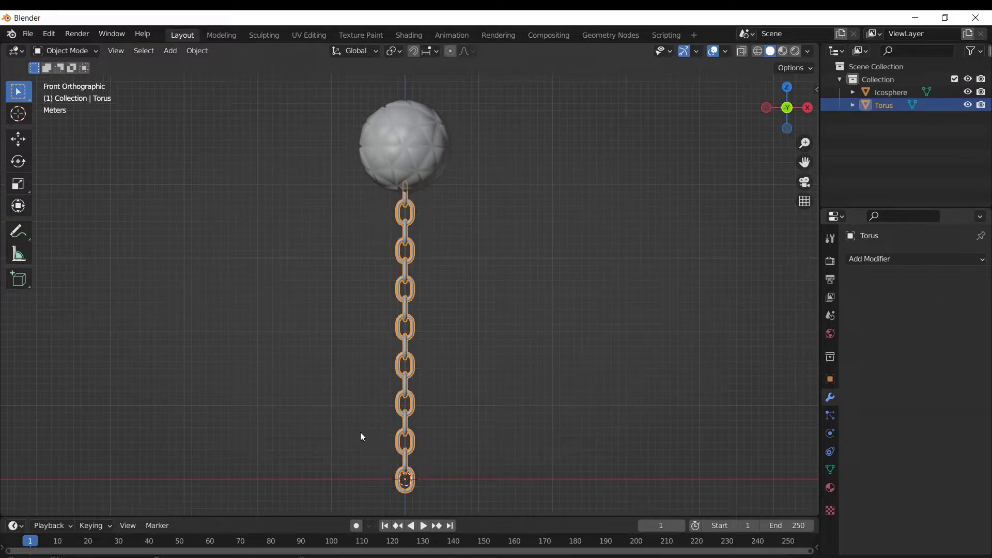
Step: Add an armature at the bottom link, scale it to about 7.16 and move it down along Z about 1.68 m
key("shift+a")
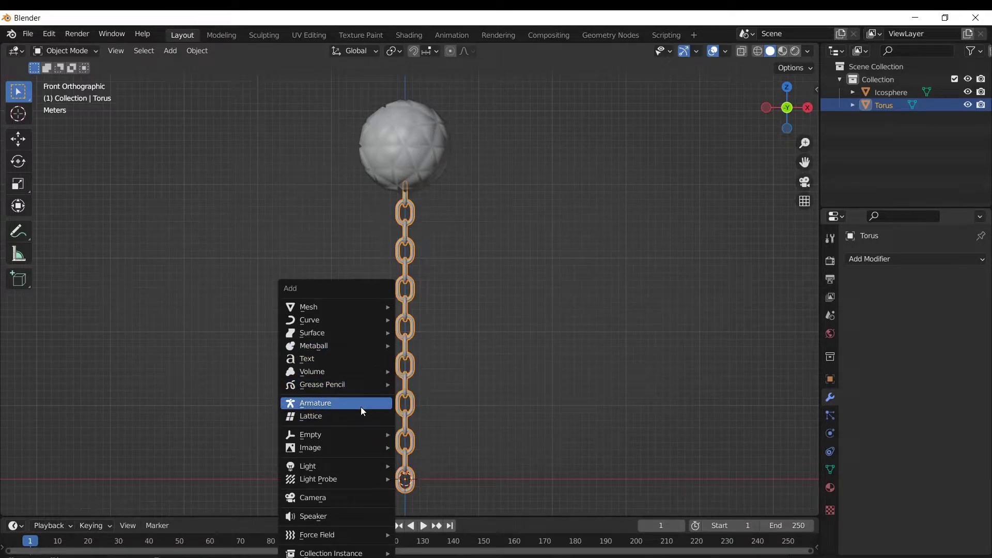
mouse_move(355, 468)
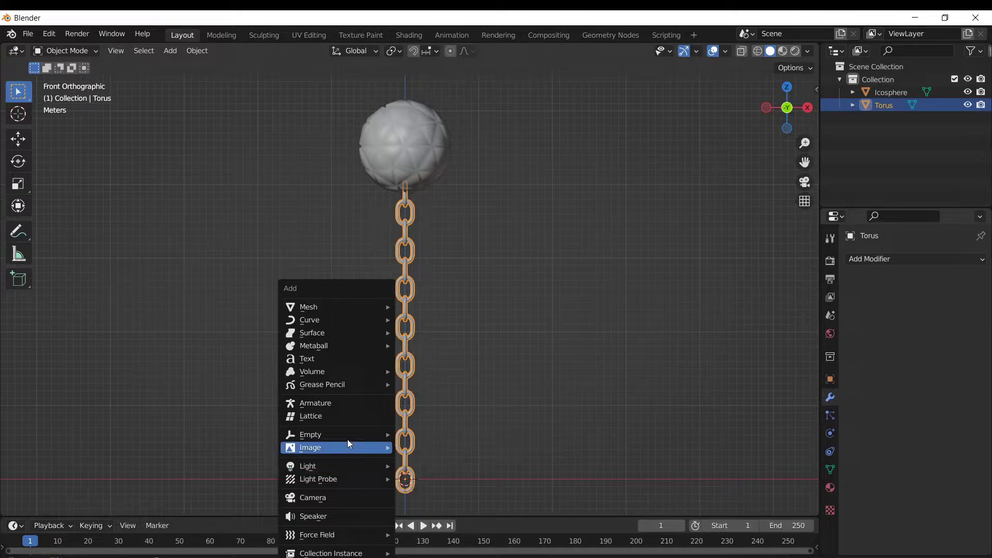
left_click(353, 405)
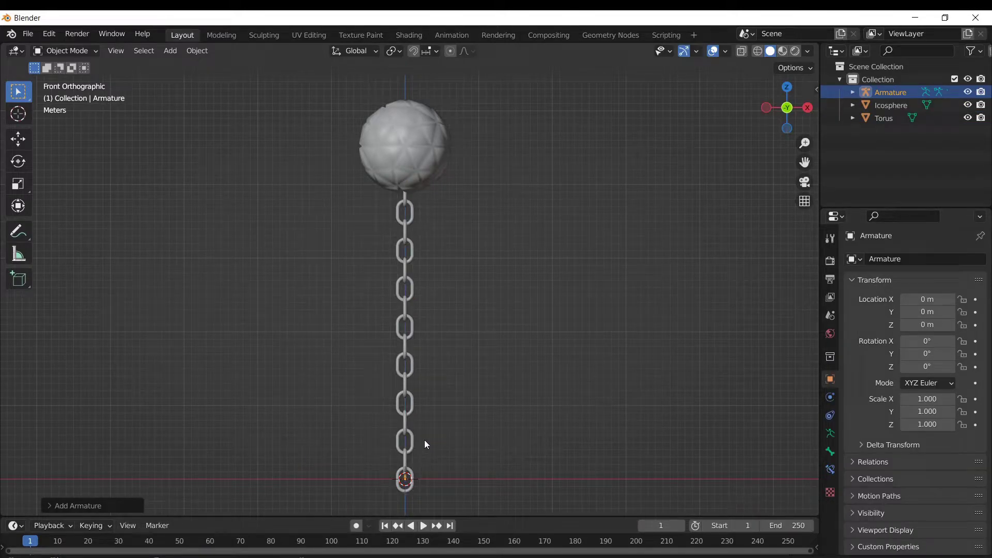
key("s")
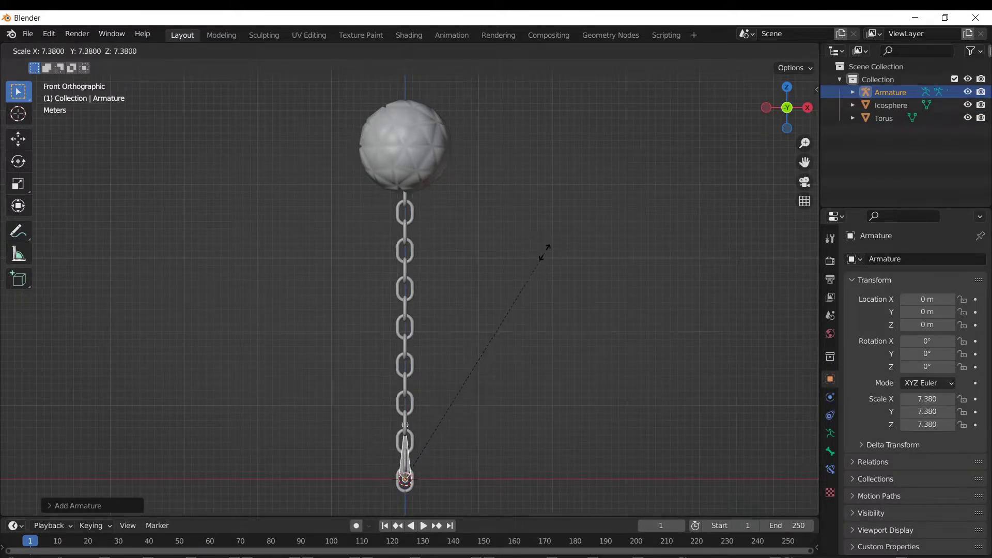
left_click(540, 260)
key("g")
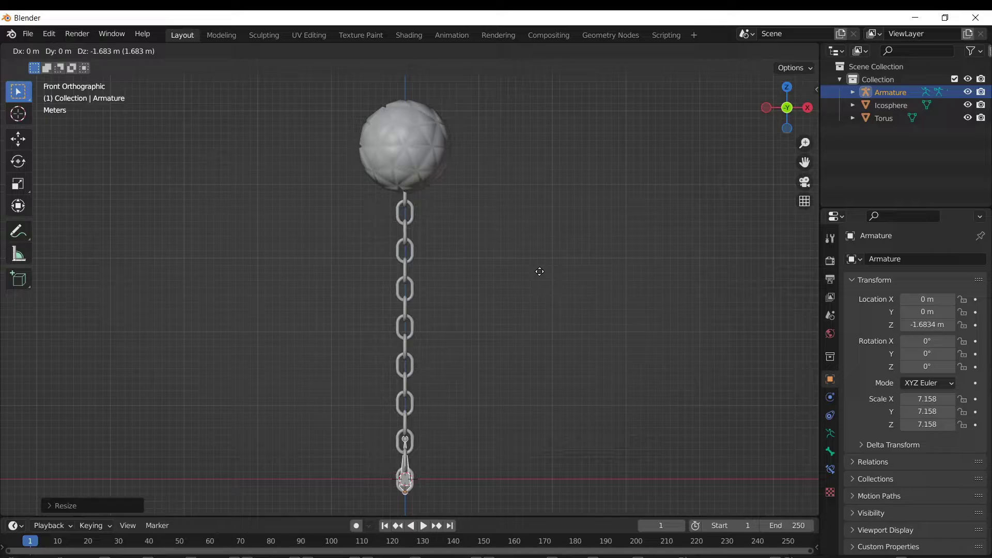
left_click(540, 271)
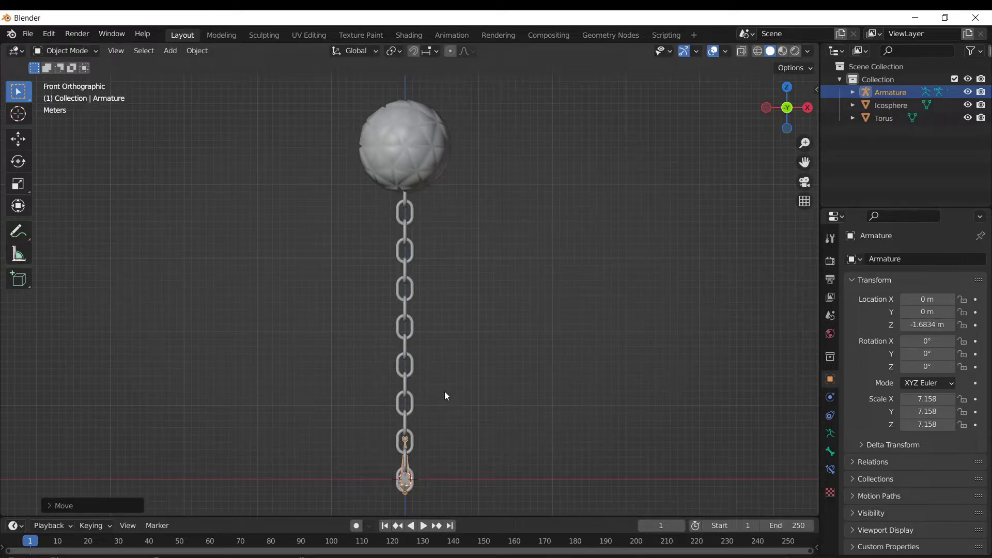
Step: In Edit Mode, lower the bone's tip about 3.4 m along Z so the bone fits inside the bottom link
key("Tab")
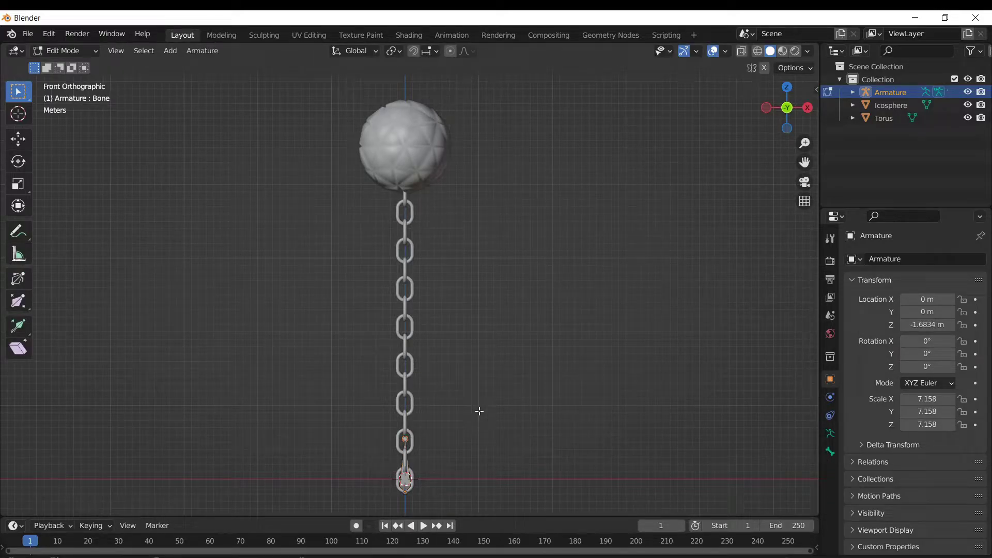
key("g")
key("z")
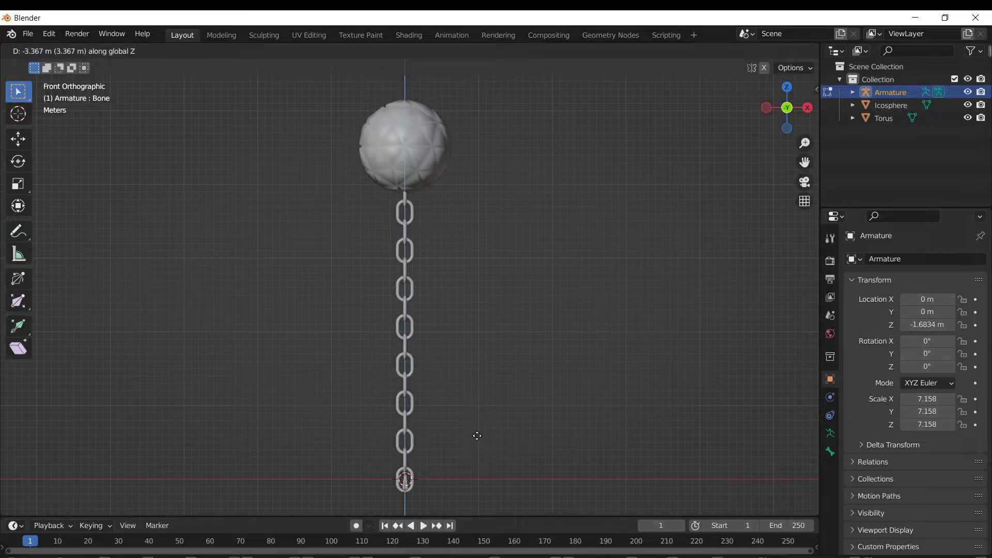
left_click(472, 435)
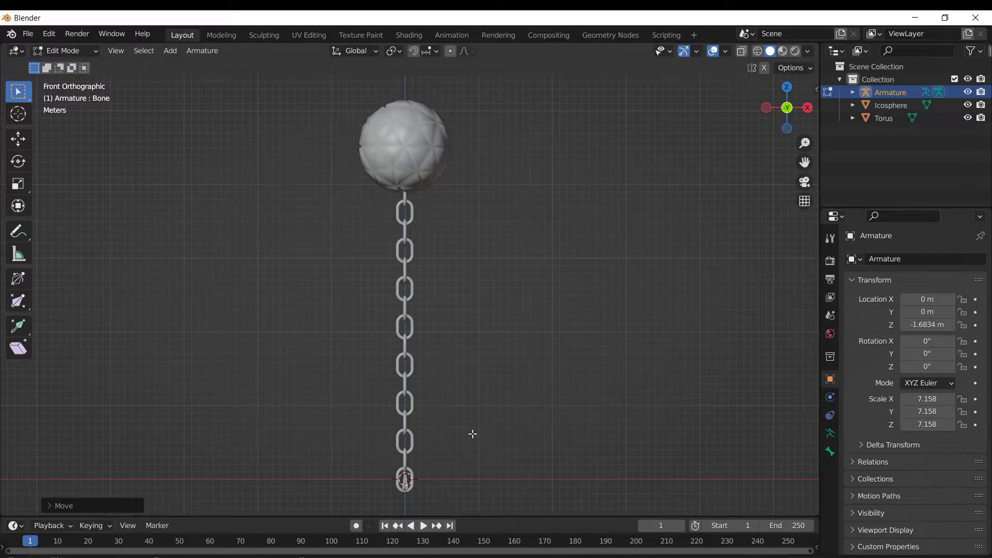
Step: Extrude a short connecting bone about 1.3 m up along Z and display the scene in wireframe
key("e")
key("z")
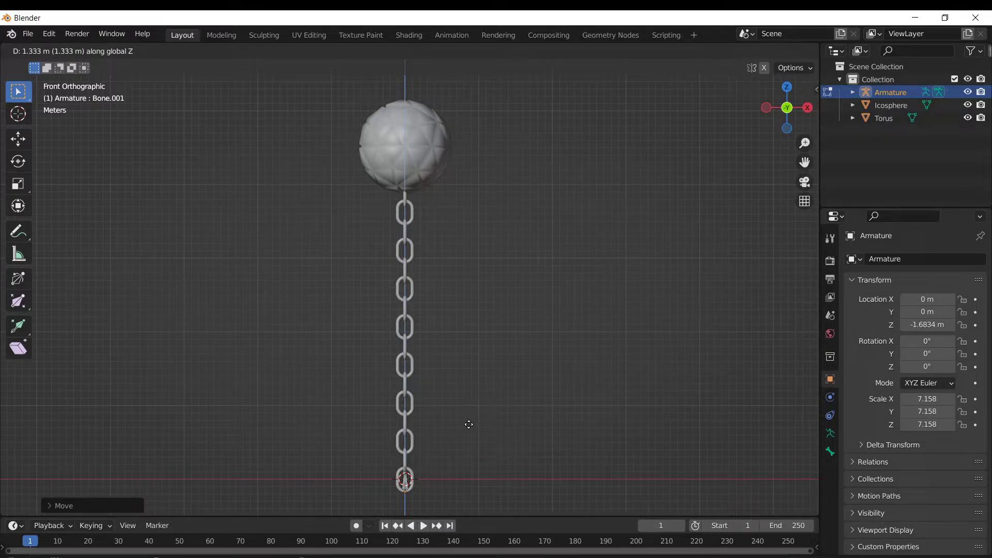
left_click(468, 425)
key("z")
left_click(464, 430)
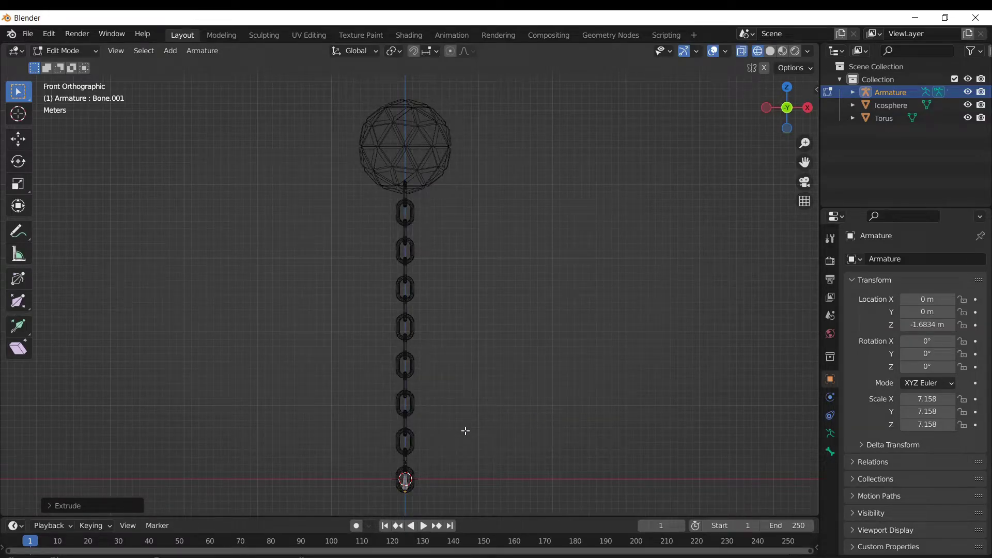
Step: Extrude further bones upward along Z, one after another through each remaining link to the top of the chain
key("e")
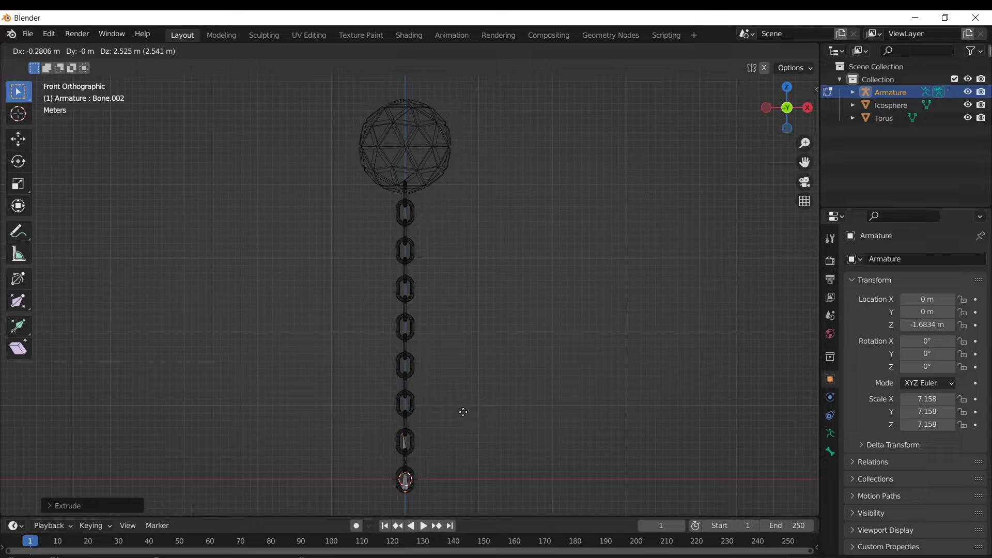
key("z")
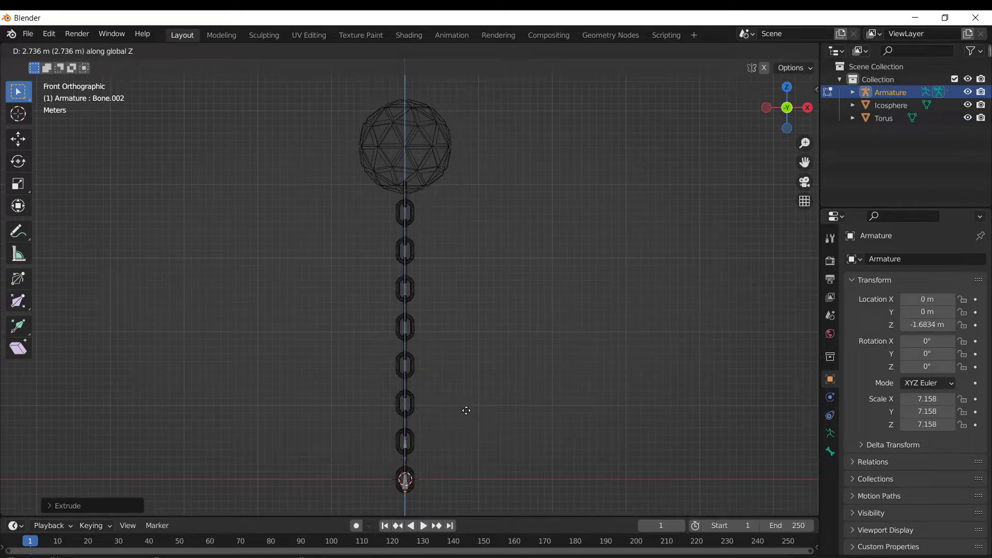
left_click(466, 411)
left_click(465, 271)
key("e")
key("z")
left_click(465, 251)
Step: Extrude one long final bone along Z through the ball to its top and return to Object Mode
key("e")
key("z")
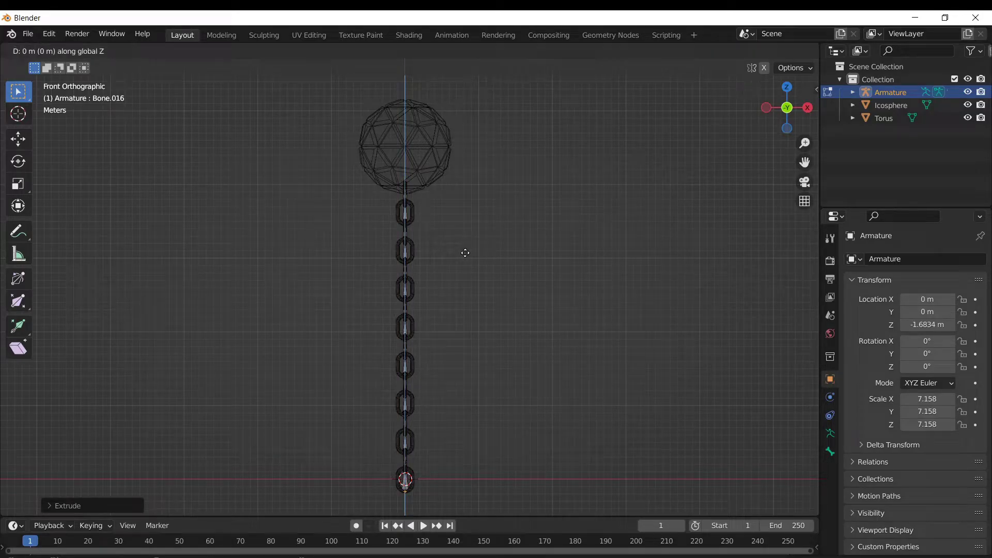
left_click(475, 175)
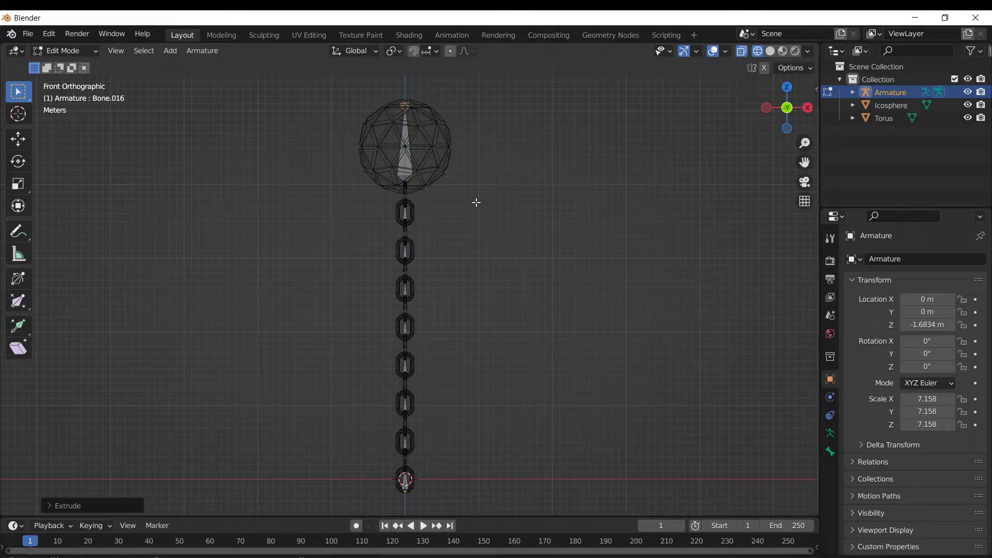
left_click(831, 451)
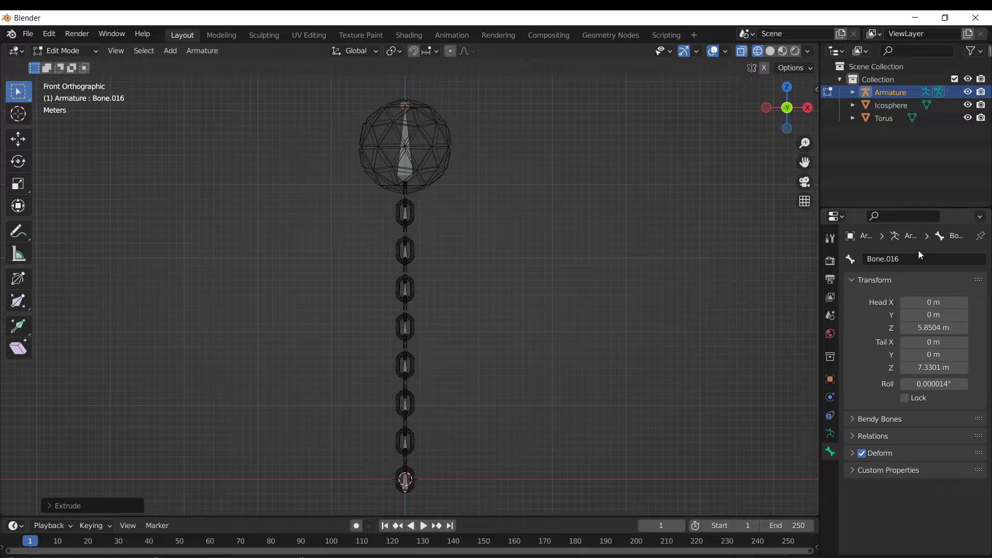
key("Tab")
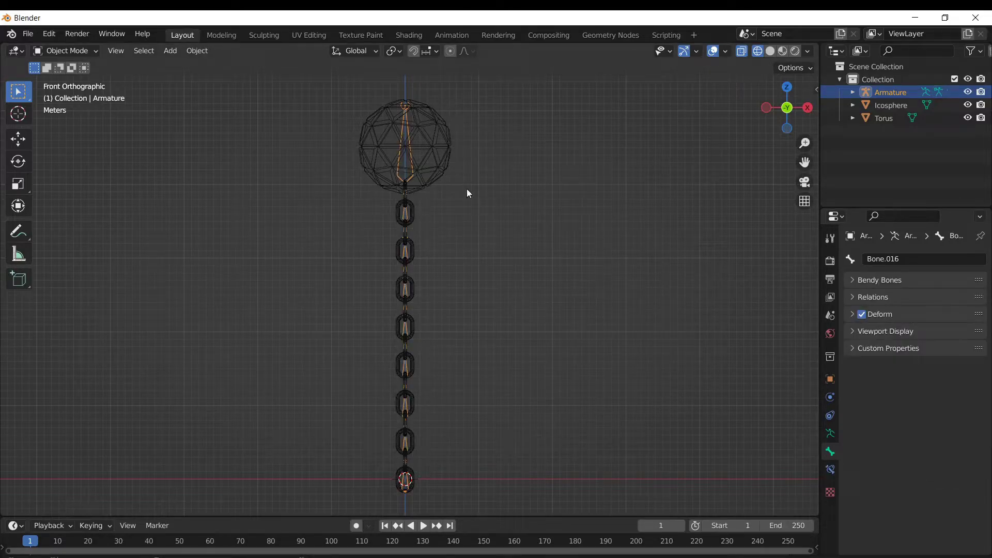
Step: Parent the ico sphere to the armature's long end bone using the Bone option
left_click(443, 153)
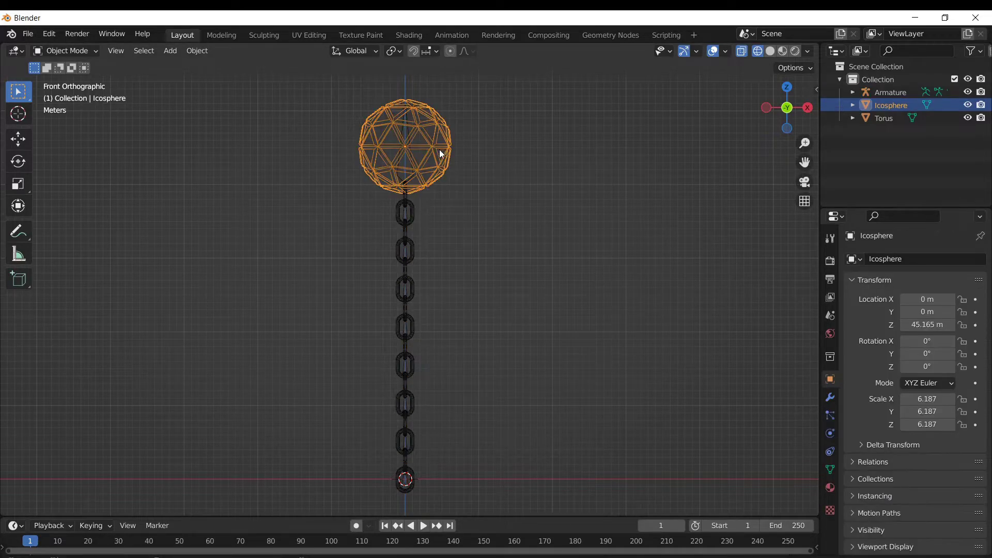
left_click(405, 161)
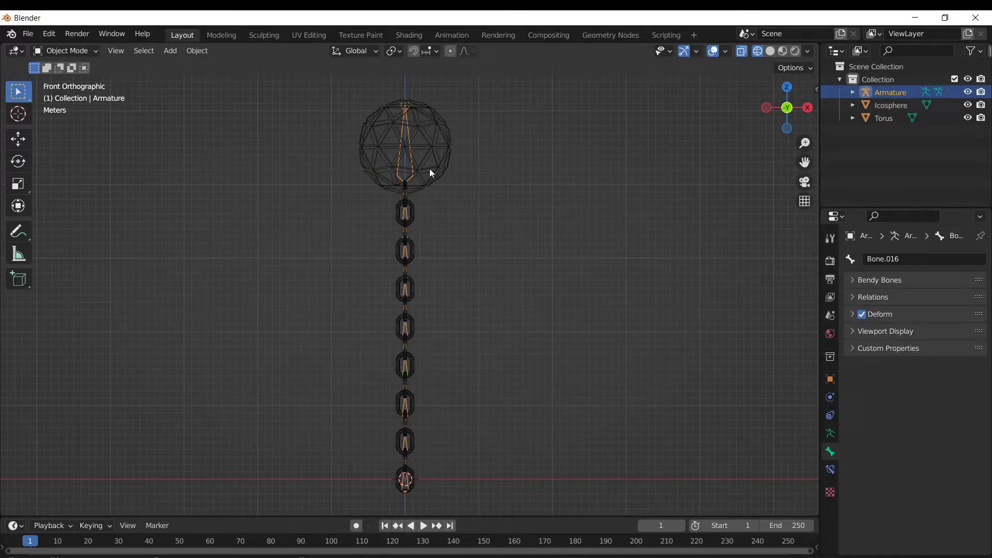
left_click(420, 167)
scroll(418, 170, "up", 4)
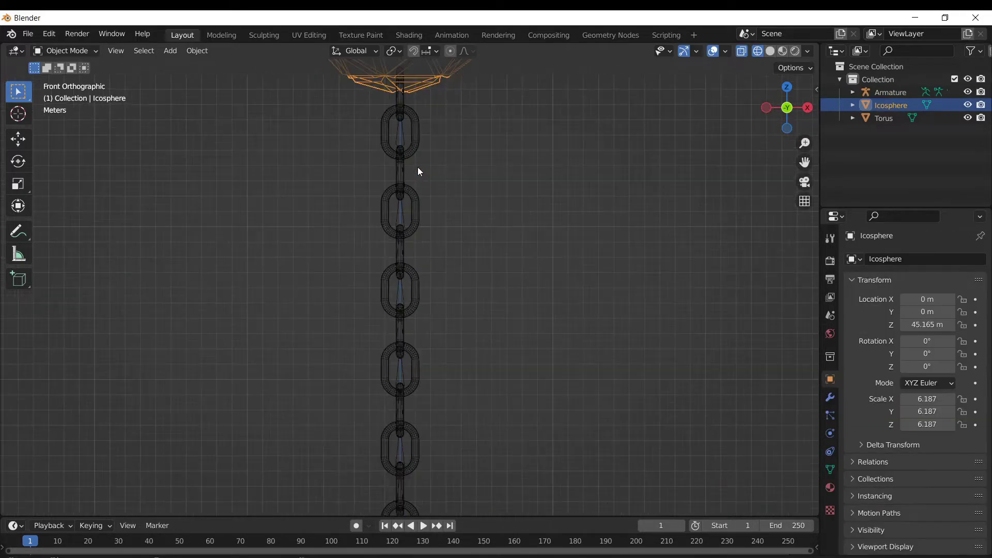
left_click(403, 136, "shift")
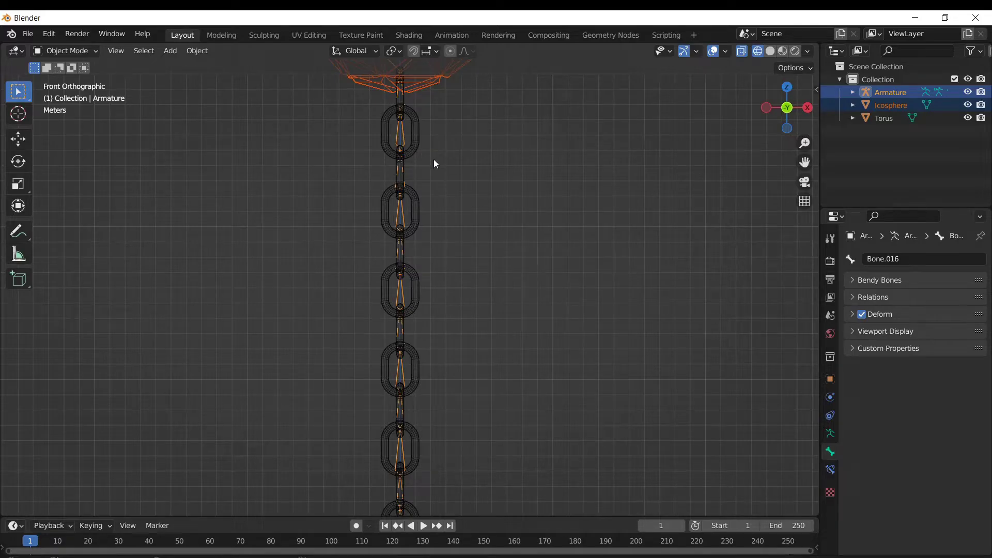
key("ctrl+p")
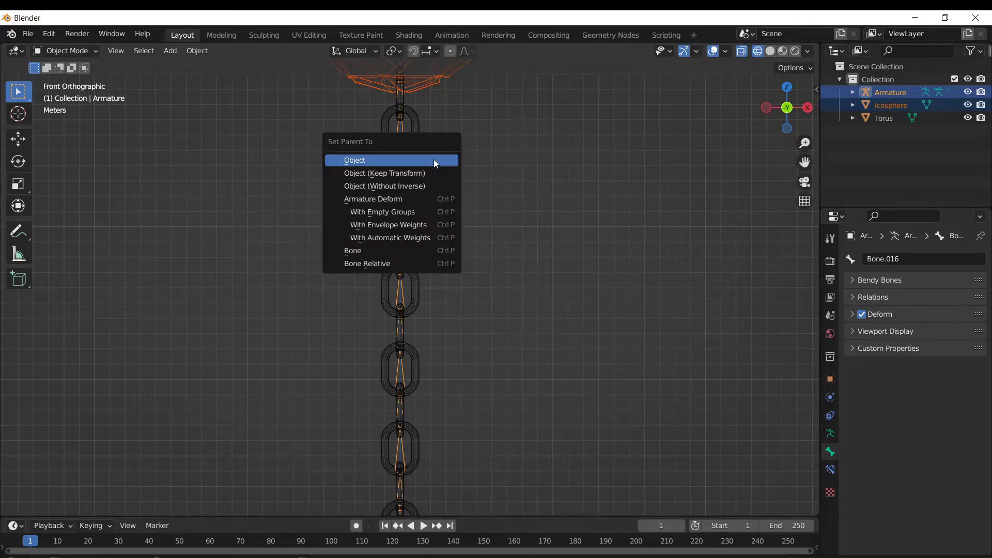
left_click(416, 251)
scroll(448, 152, "down", 2)
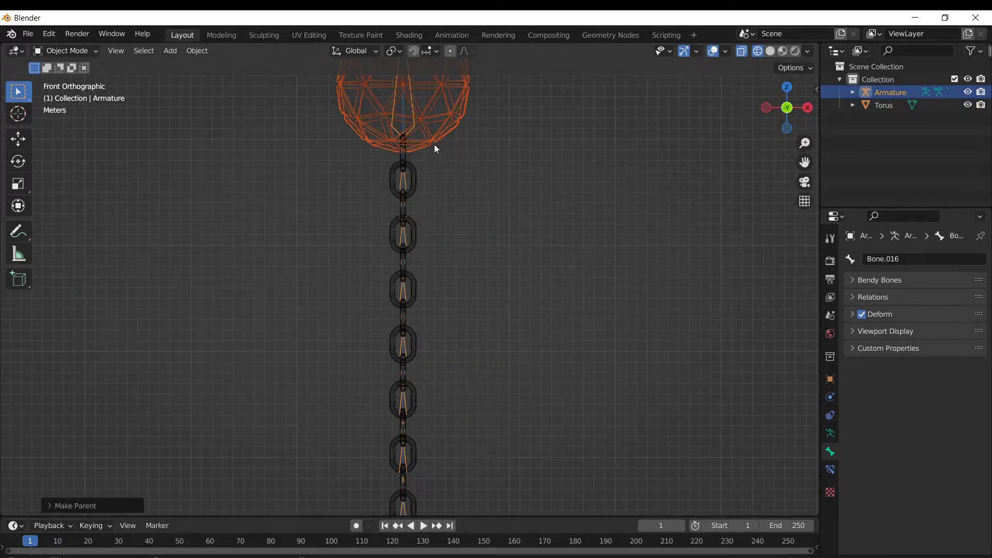
Step: Try rotating the ball's bone in Pose Mode to check that the ball follows, and return to Object Mode
left_click(405, 108)
left_click(415, 112)
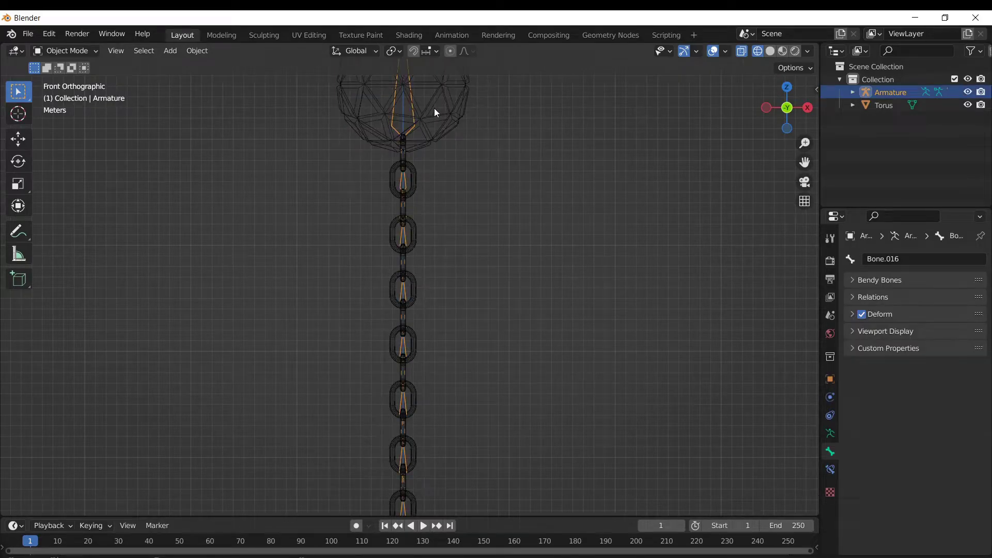
middle_click_drag(435, 109, 444, 207, "shift")
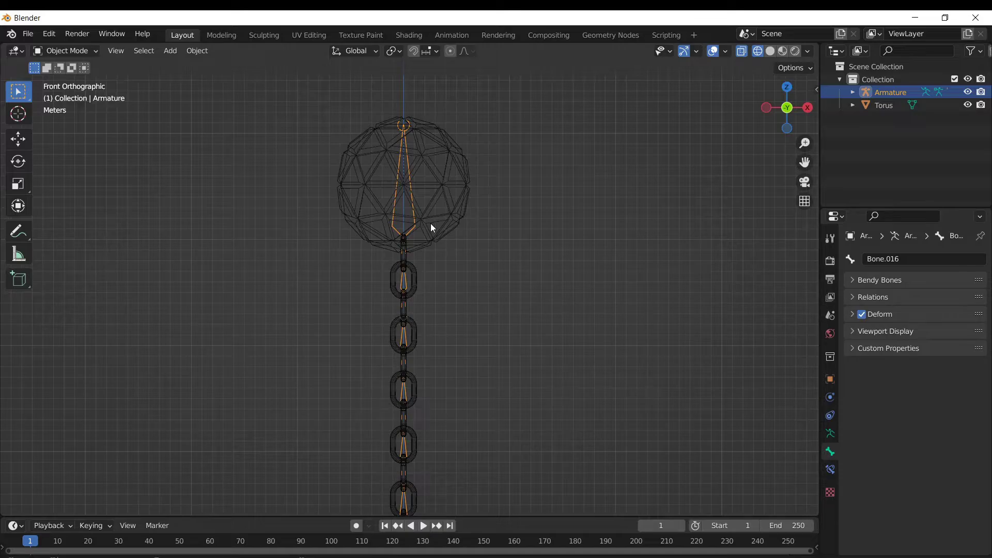
key("ctrl+Tab")
left_click(401, 125)
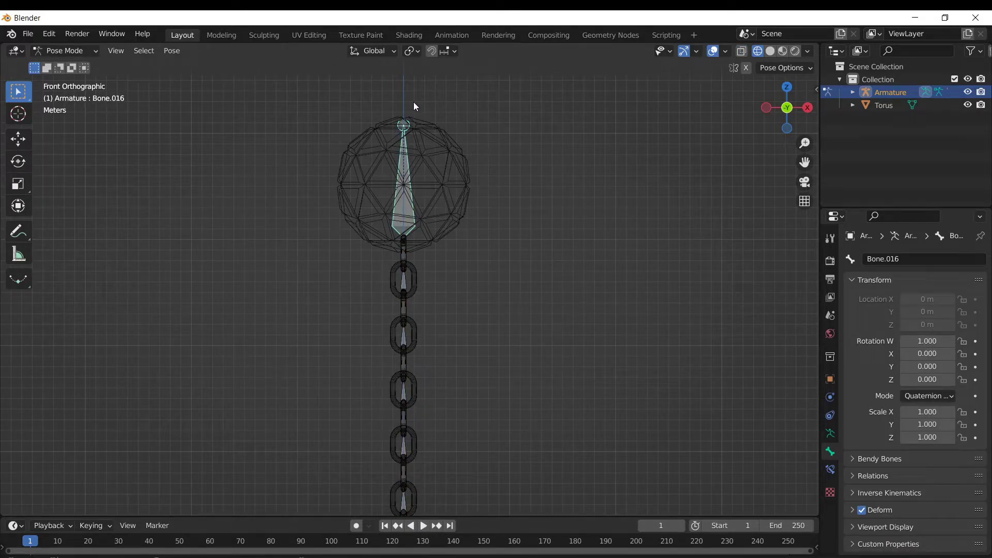
key("r")
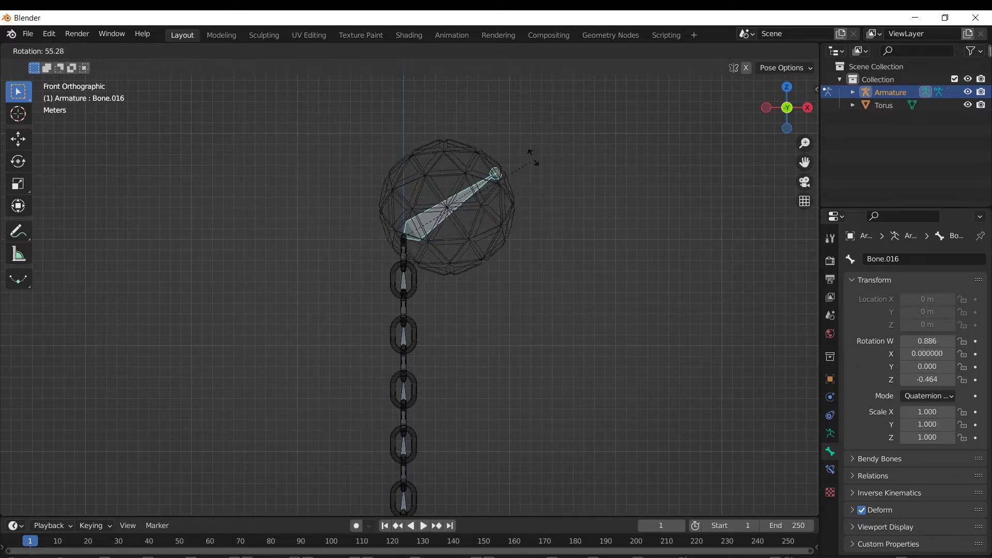
key("Escape")
key("Tab")
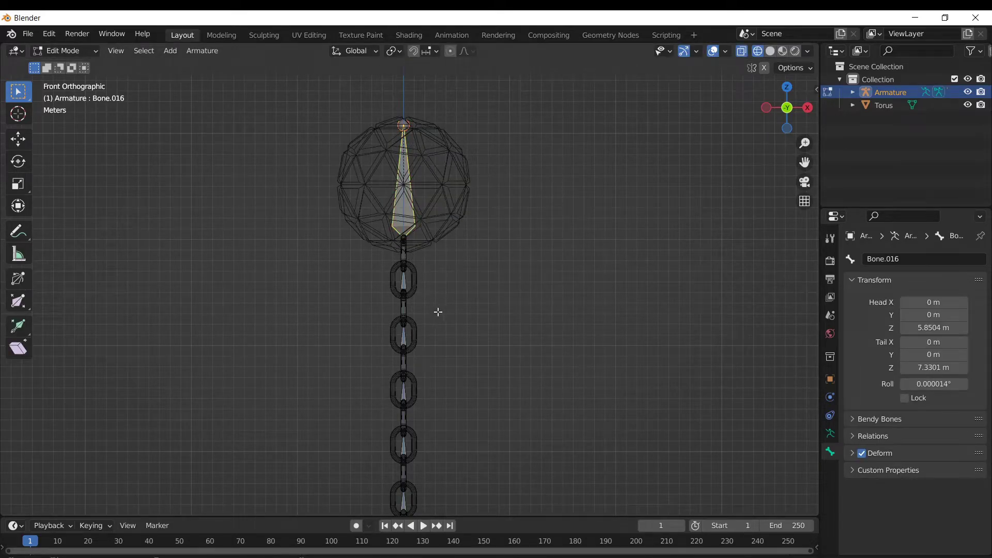
key("Tab")
key("ctrl+Tab")
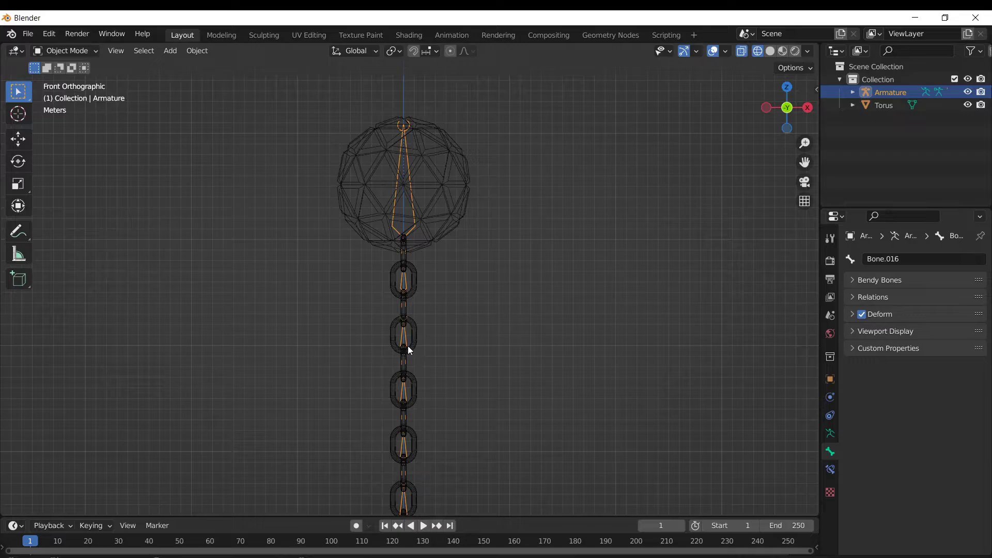
Step: Parent the torus chain to the armature with automatic weights
left_click(416, 346)
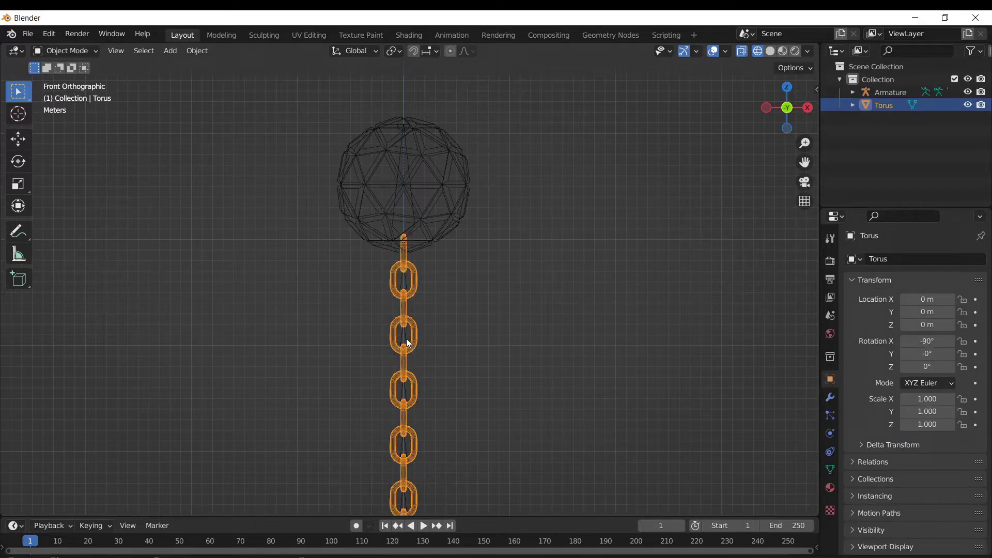
left_click(405, 341, "shift")
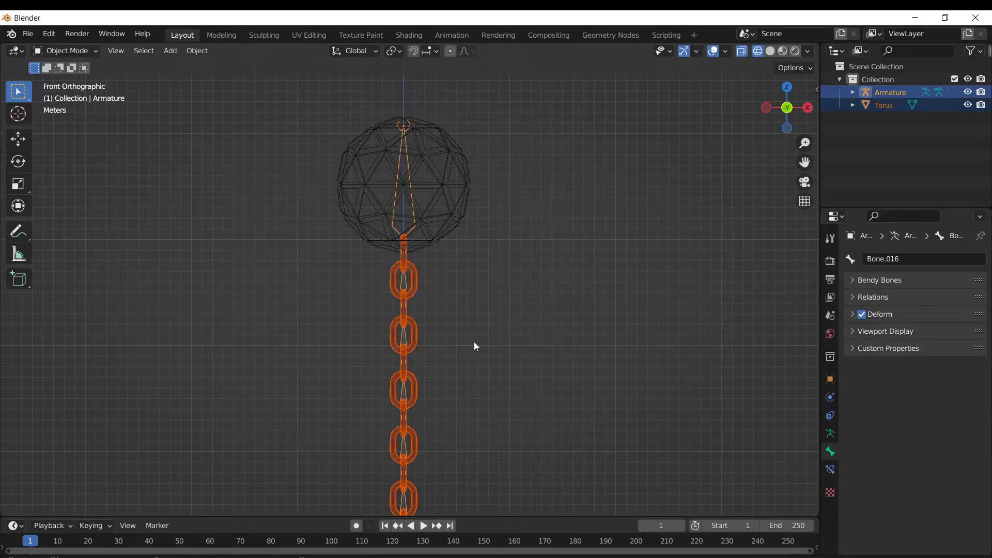
key("ctrl+p")
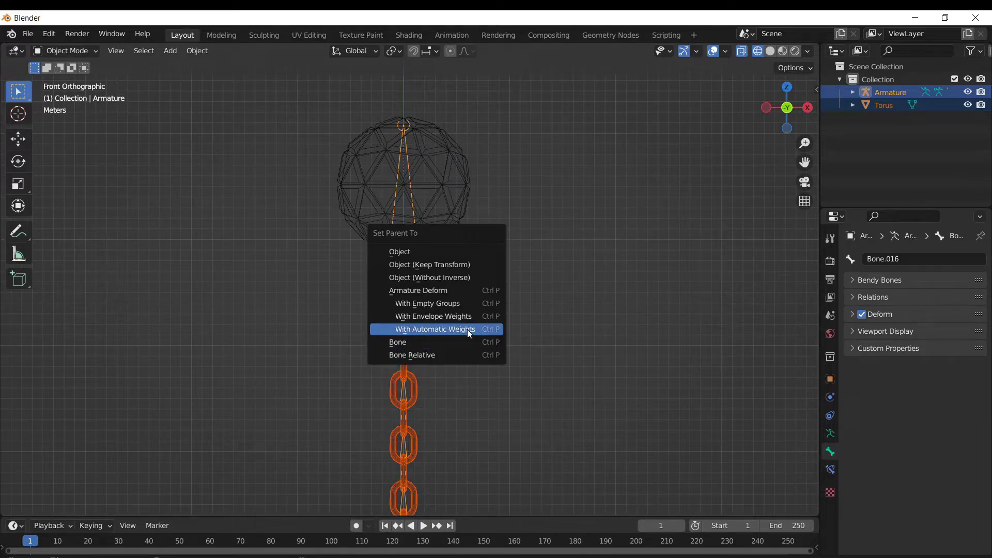
left_click(468, 330)
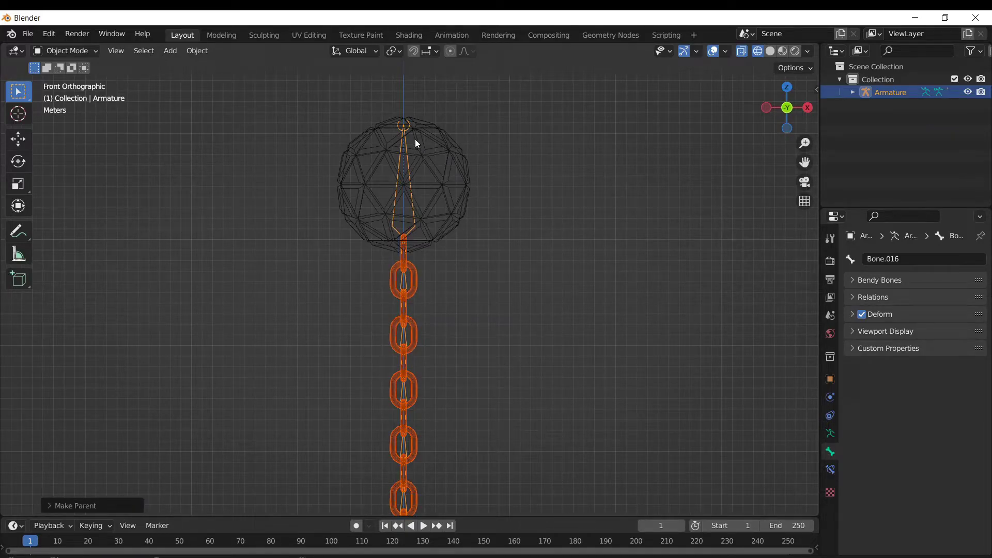
Step: Enter Pose Mode on the armature and try rotating the bone in the uppermost upright chain link nearest the ball
left_click(406, 281)
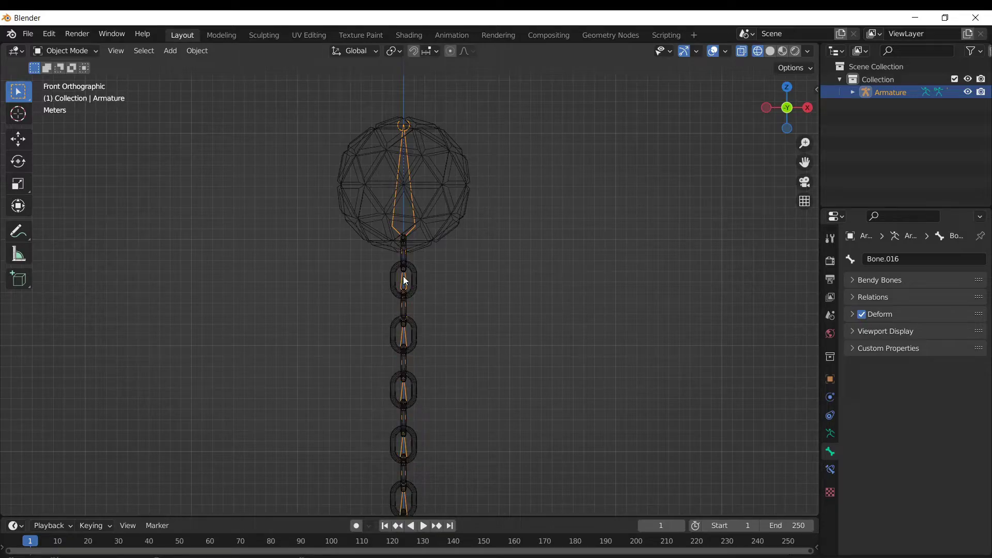
key("ctrl+Tab")
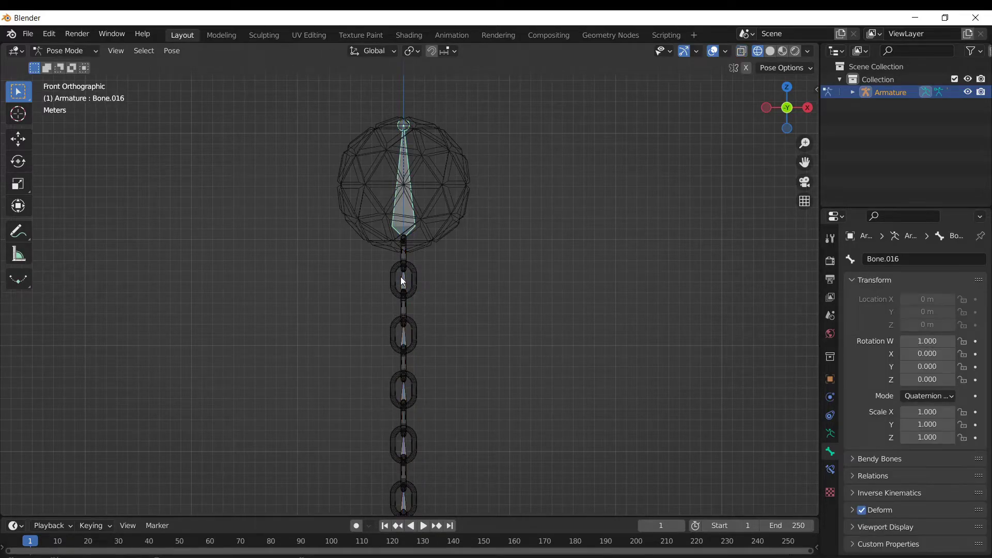
left_click(403, 282)
key("r")
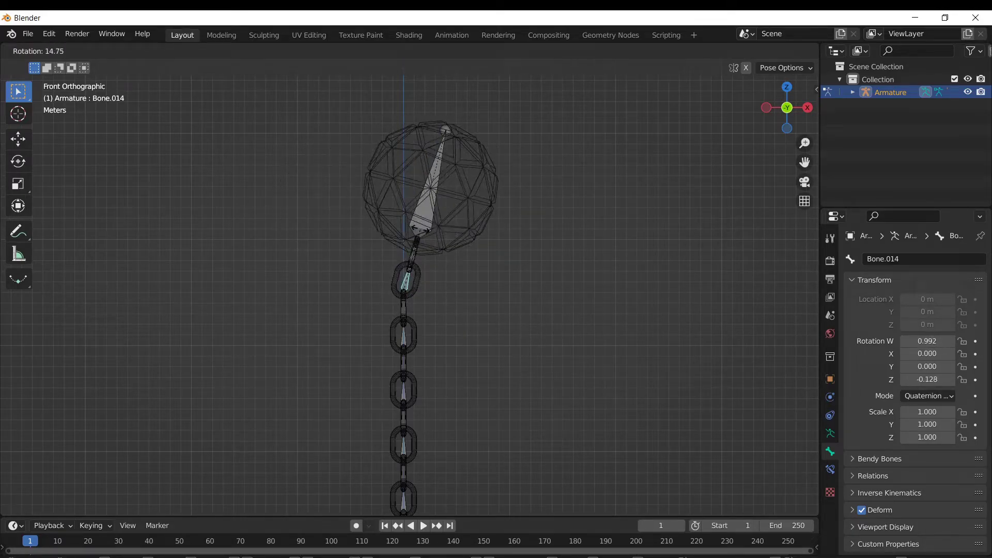
key("Escape")
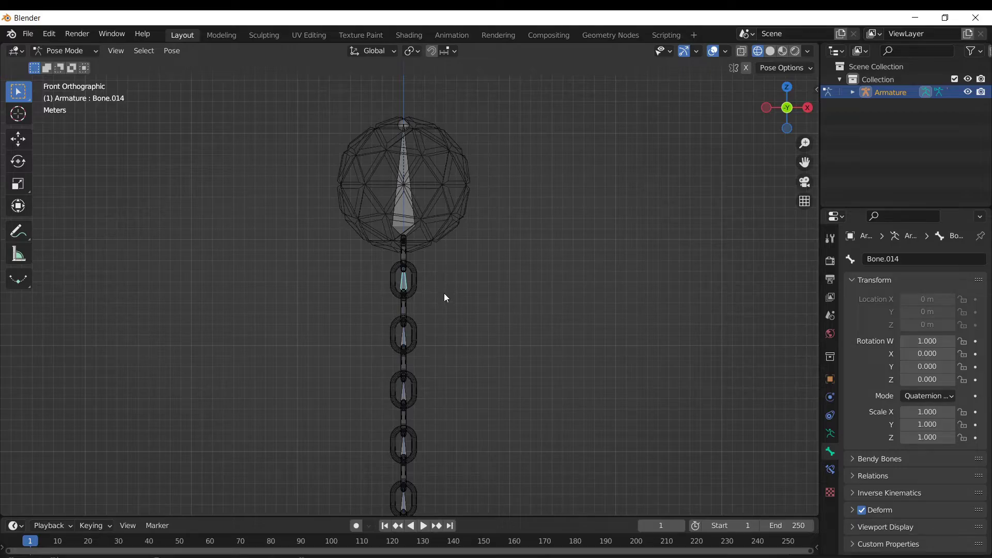
Step: Try rotating the ball's bone on its own against the straight chain, then cancel the rotation
left_click(402, 124)
scroll(464, 281, "down", 4)
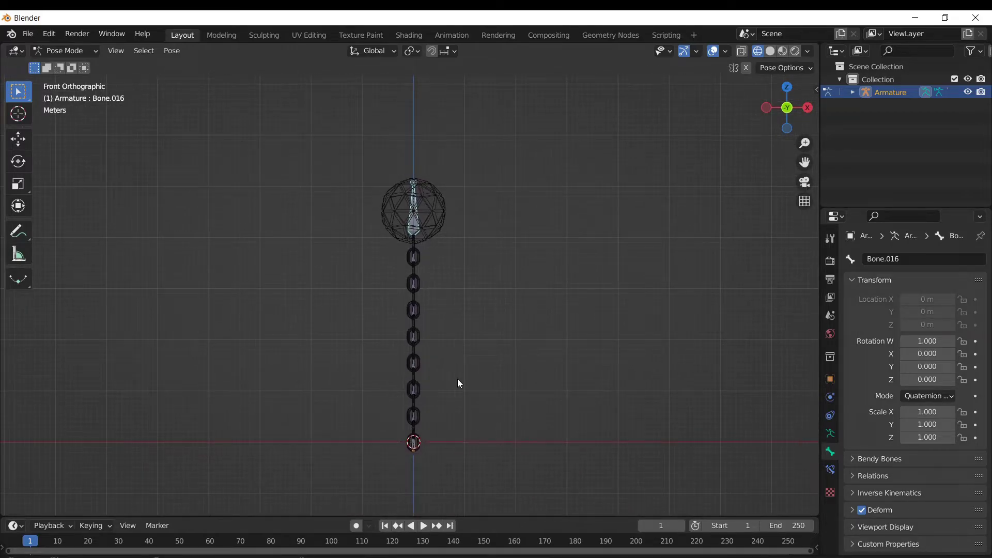
scroll(458, 379, "up", 2)
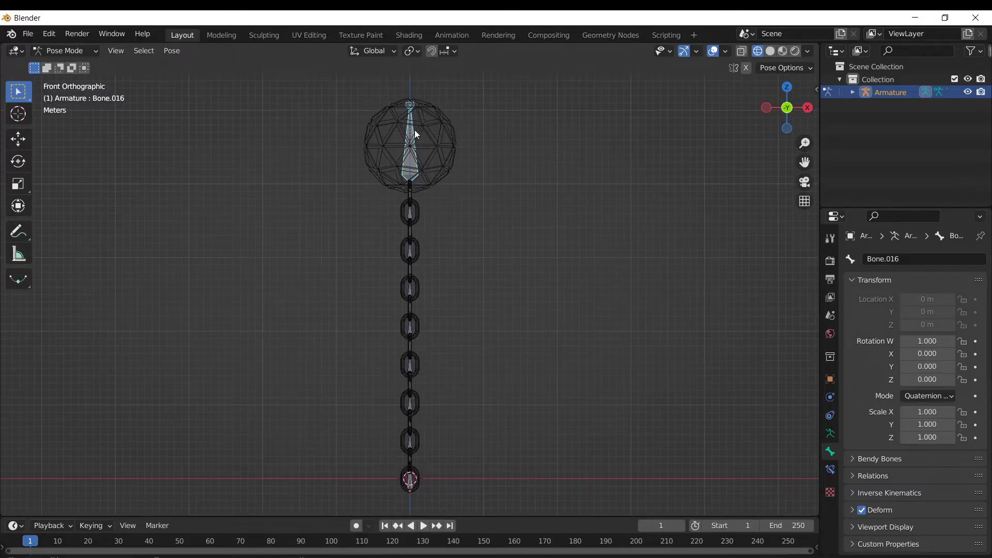
key("r")
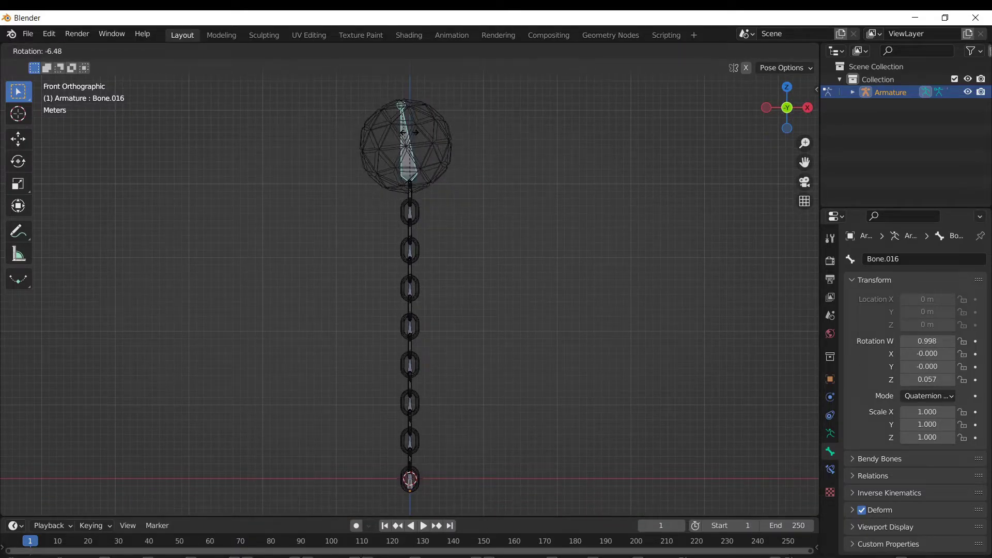
key("Escape")
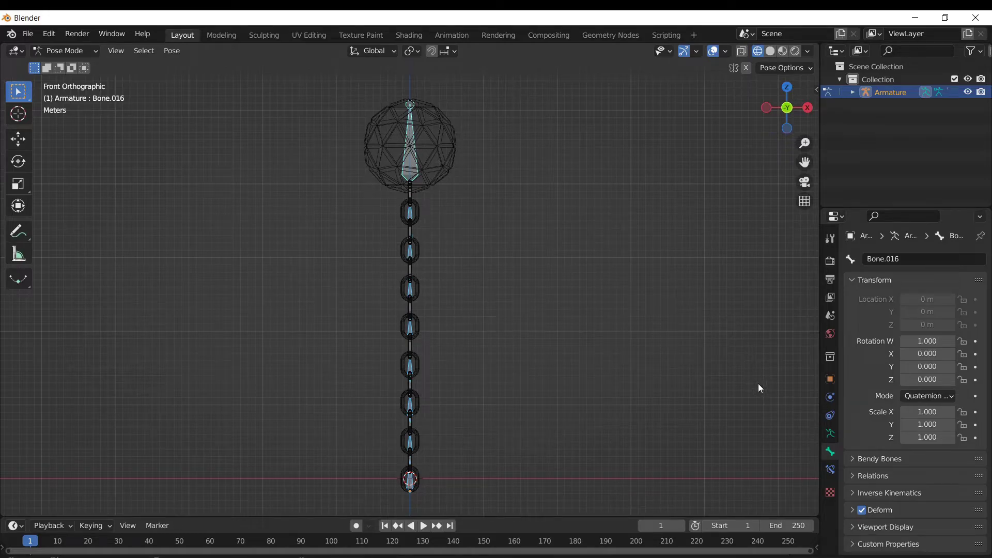
Step: Enable Auto IK in the armature's pose options
left_click(830, 470)
left_click(830, 452)
left_click(853, 492)
scroll(892, 481, "down", 5)
scroll(886, 489, "down", 5)
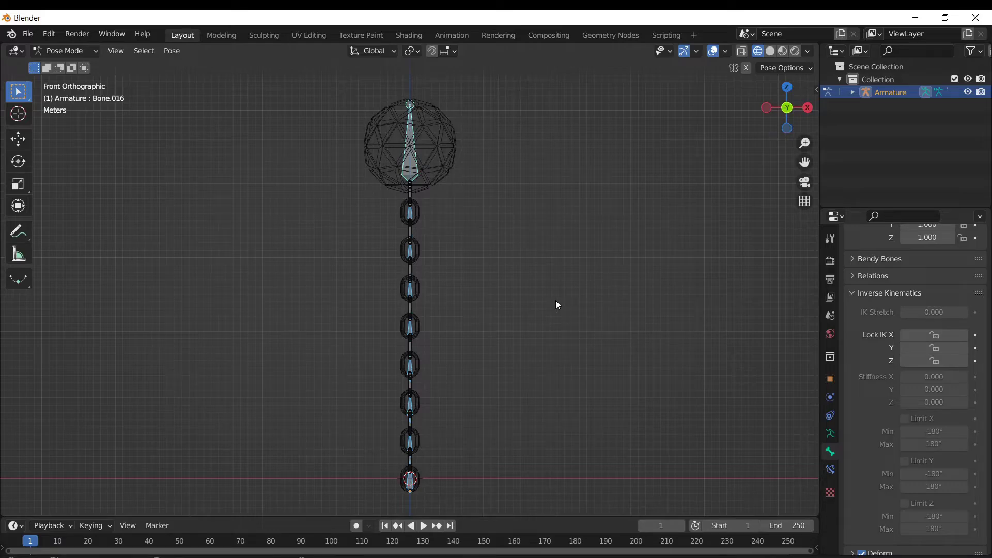
key("n")
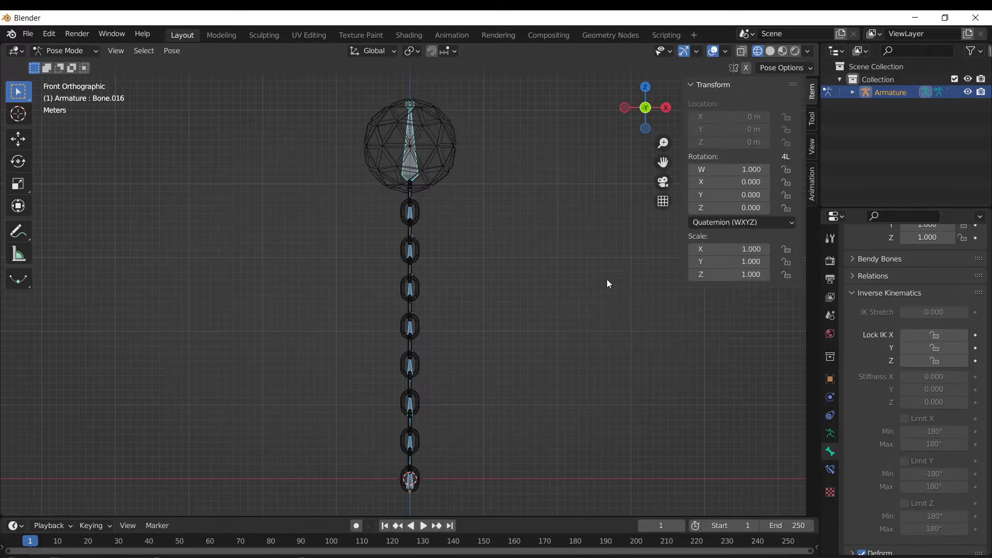
left_click(813, 120)
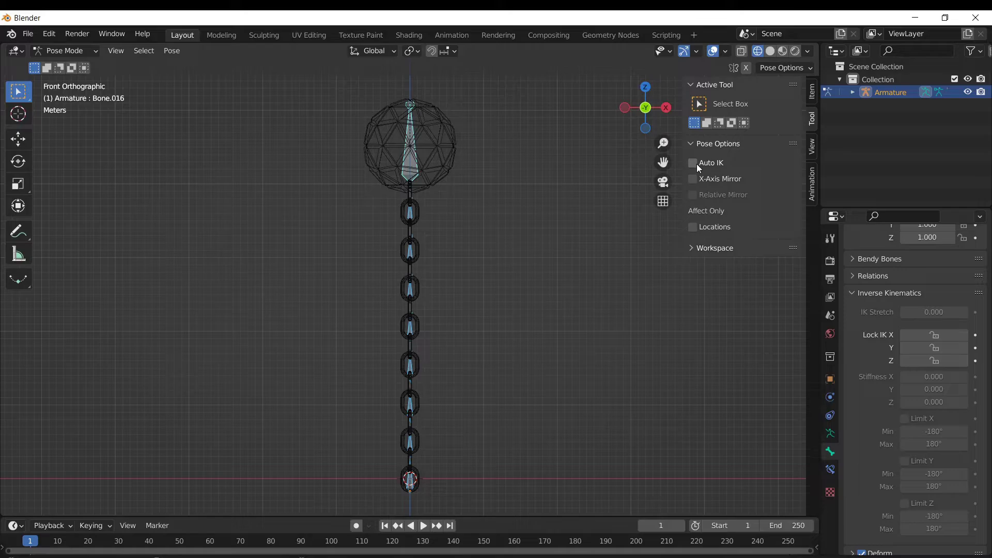
Step: Move the ball's bone about 36 m along X and -51 m along Z, arching the chain down to ground level
left_click(412, 107)
key("g")
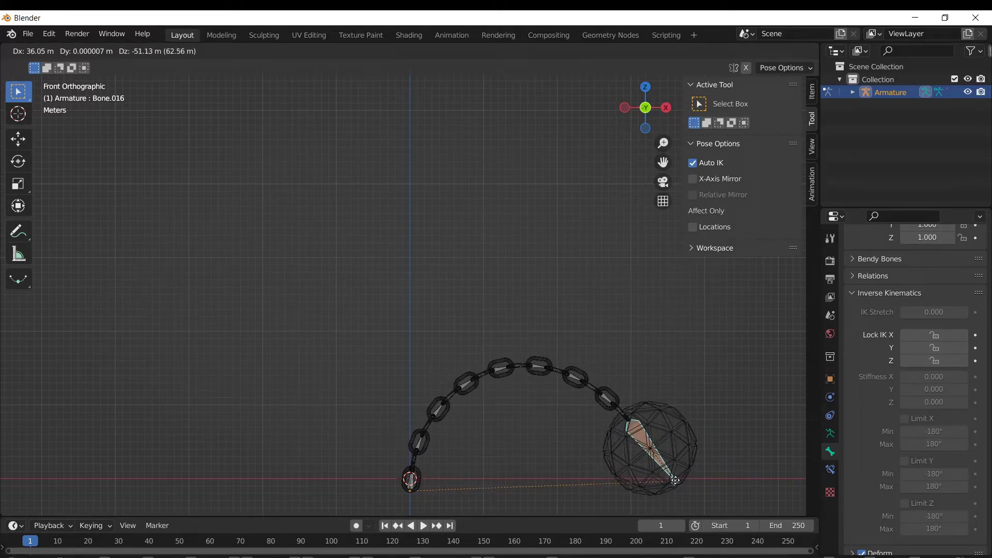
left_click(675, 479)
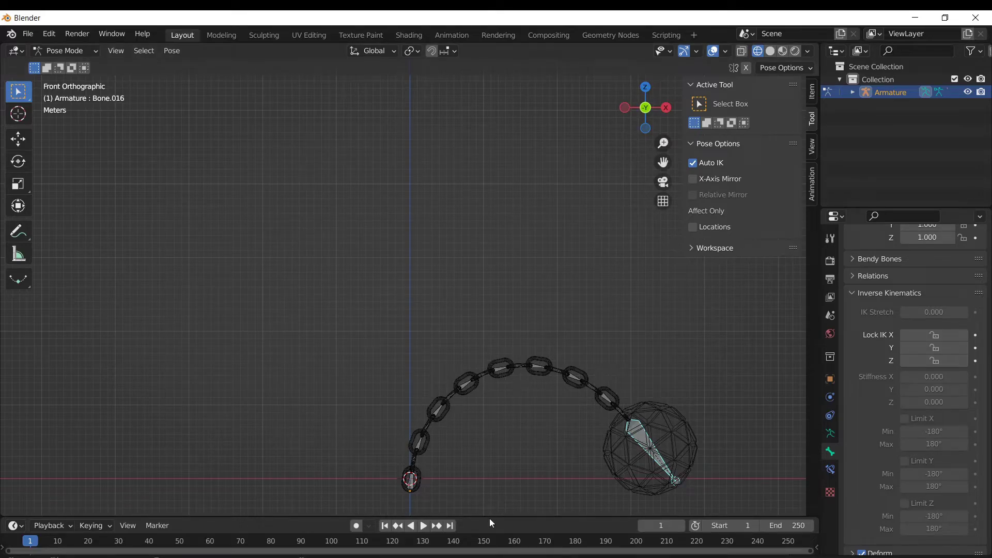
Step: Enlarge the timeline and insert a Location, Rotation & Scale keyframe for all bones at frame 1
left_click_drag(489, 517, 489, 490)
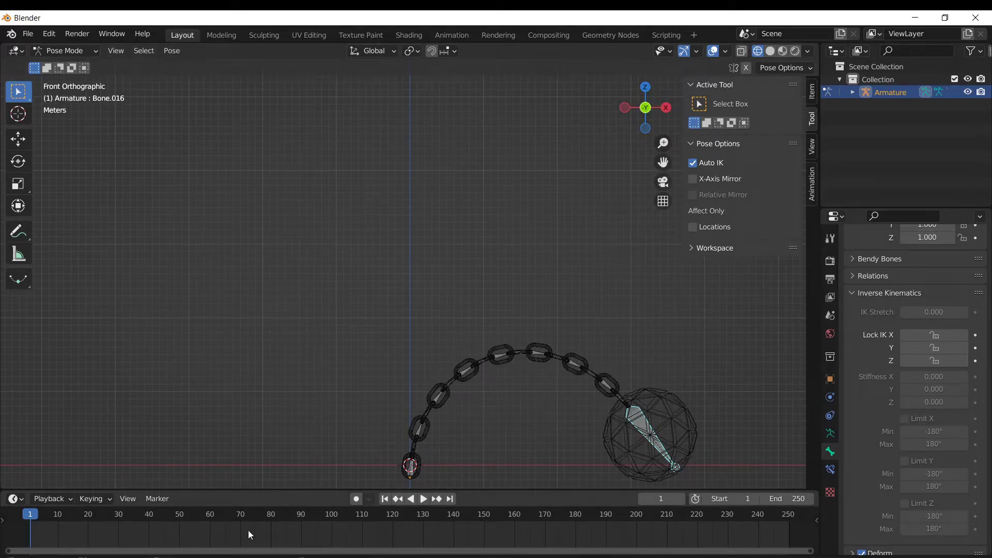
key("i")
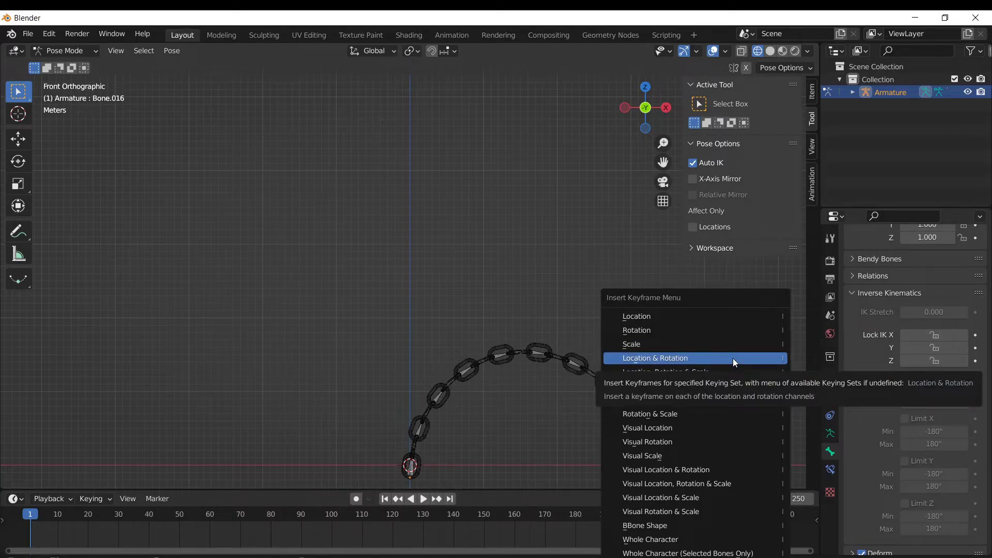
left_click(714, 422)
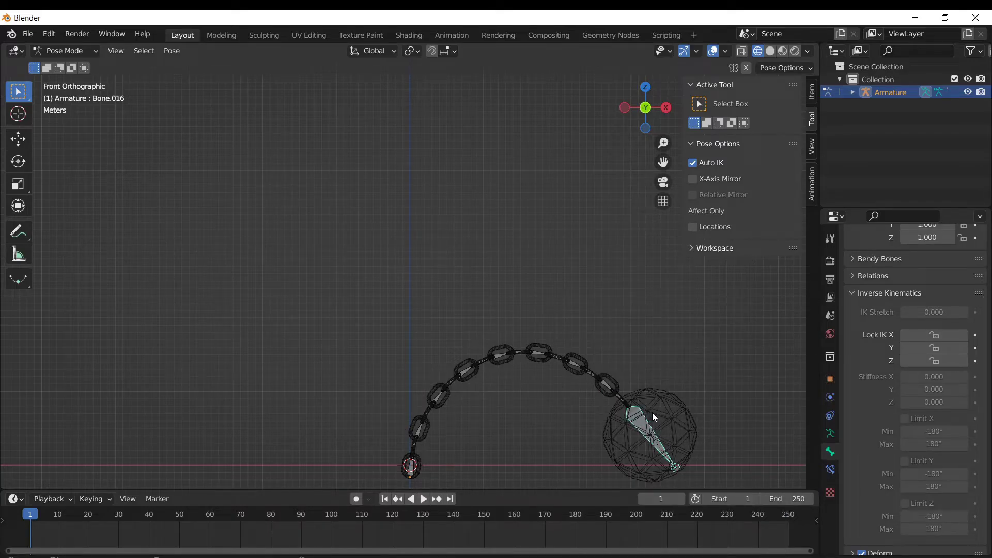
key("a")
key("i")
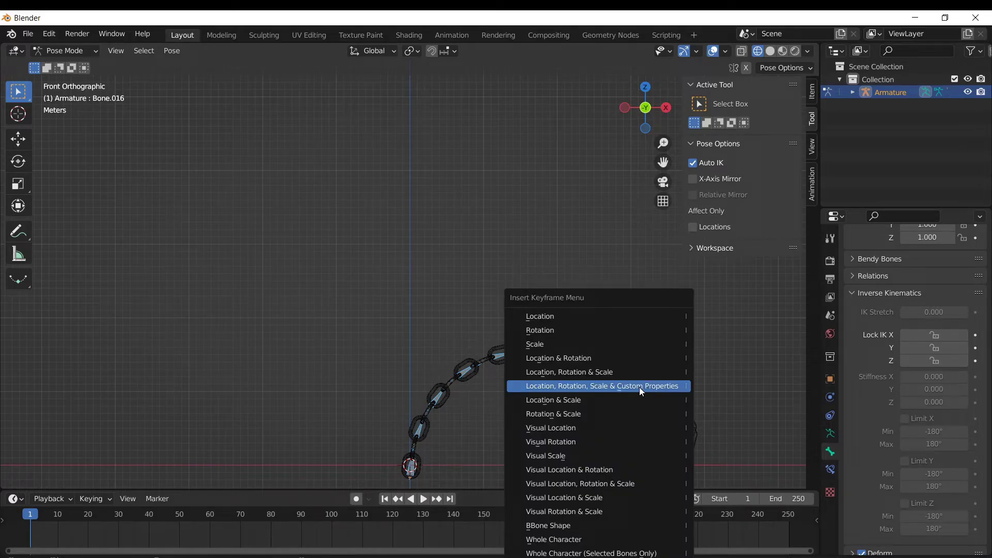
left_click(578, 372)
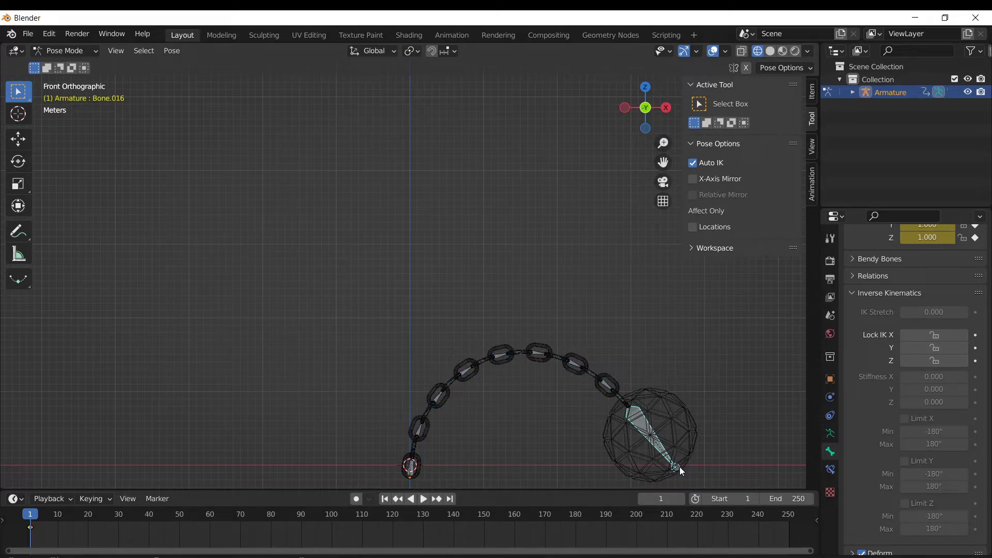
Step: At frame 50, swing the ball's bone over to the negative X side and lower the ball to ground level
key("space")
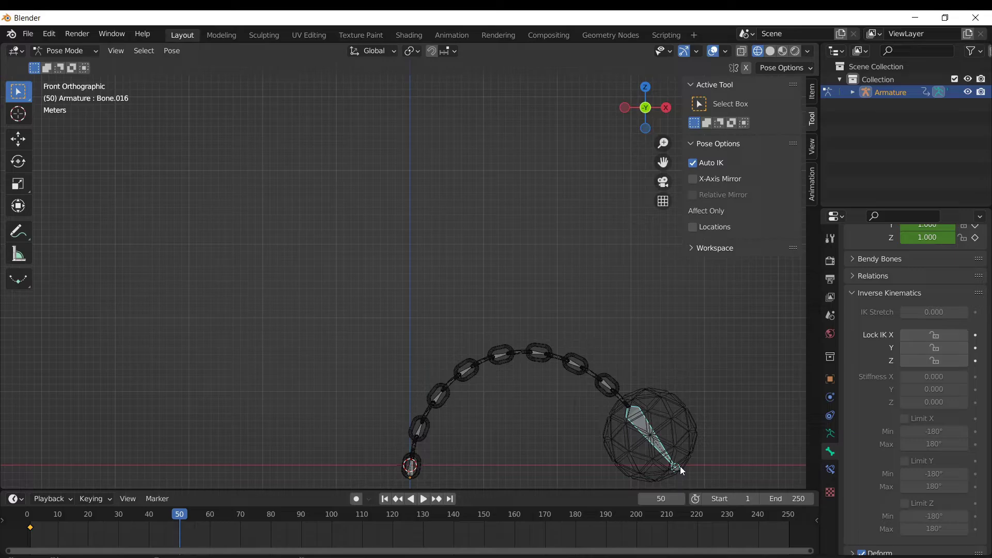
key("g")
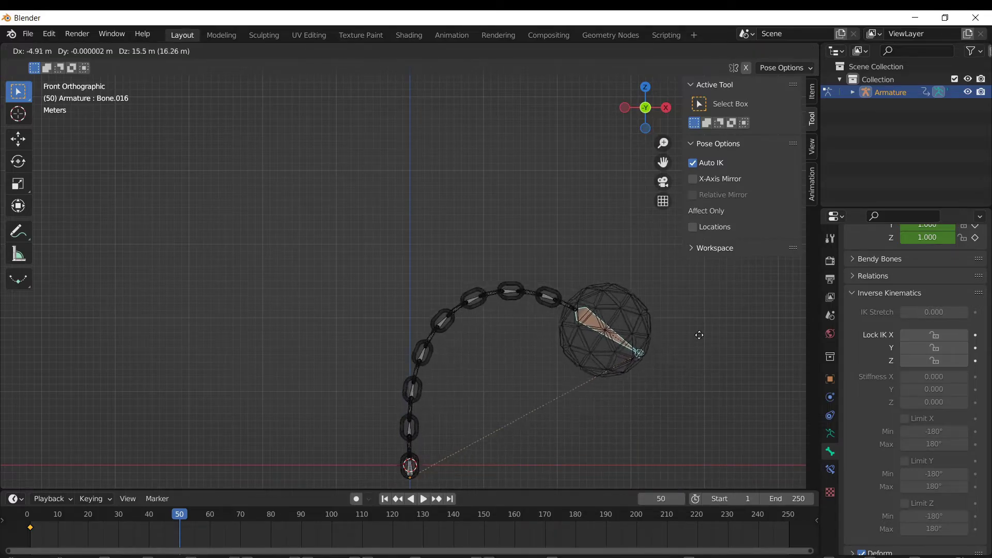
left_click_drag(582, 170, 175, 104)
key("r")
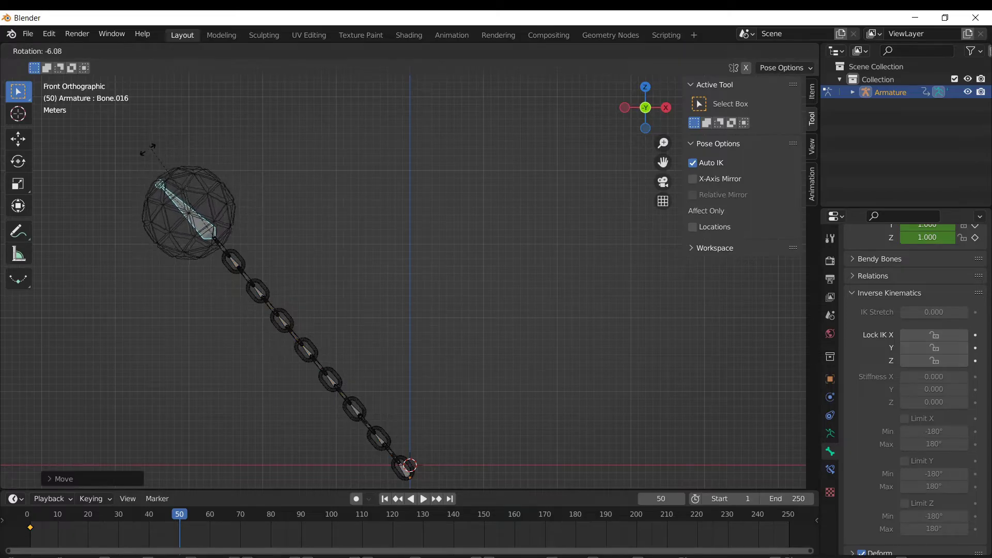
left_click(160, 250)
key("g")
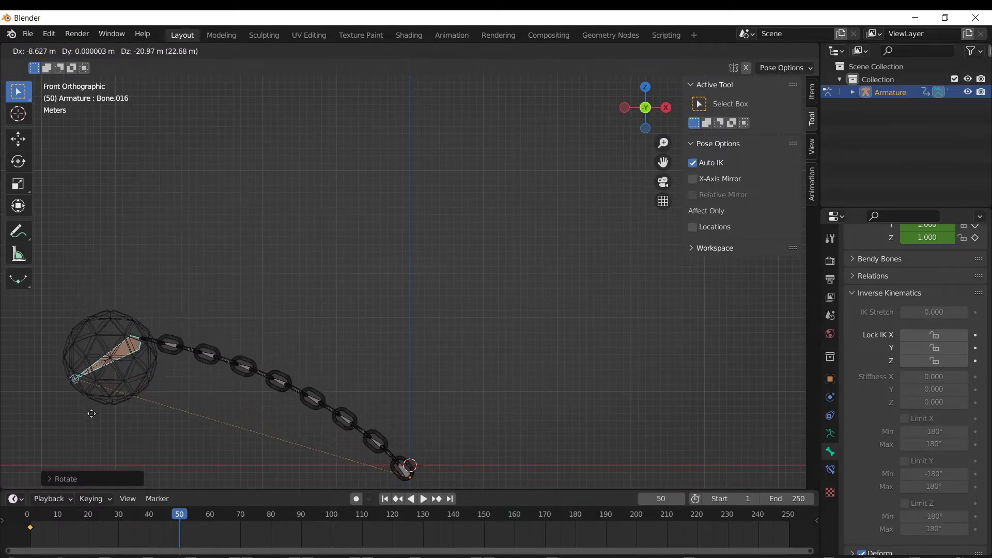
left_click(108, 76)
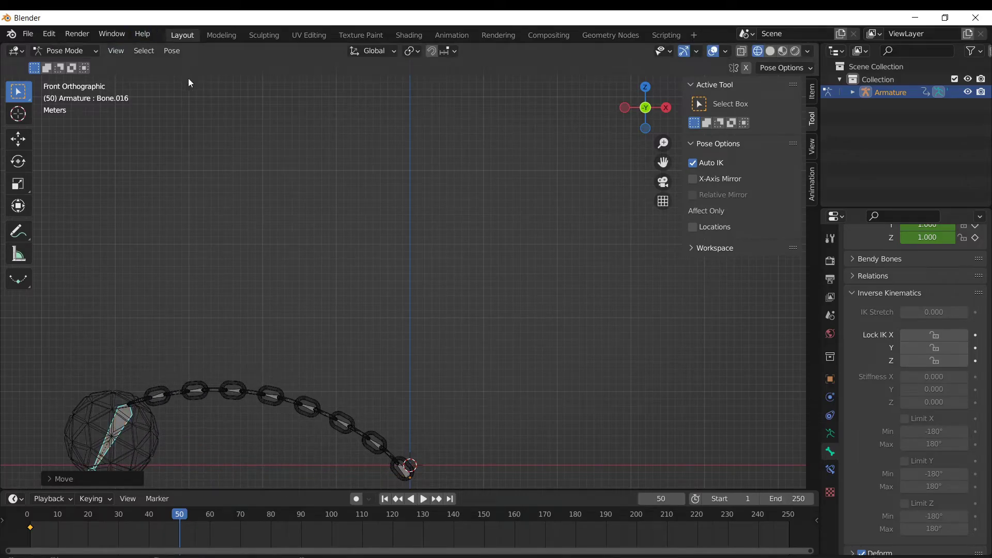
Step: Insert Location, Rotation & Scale keyframes at frame 50 for the ball's bone and for all bones
key("i")
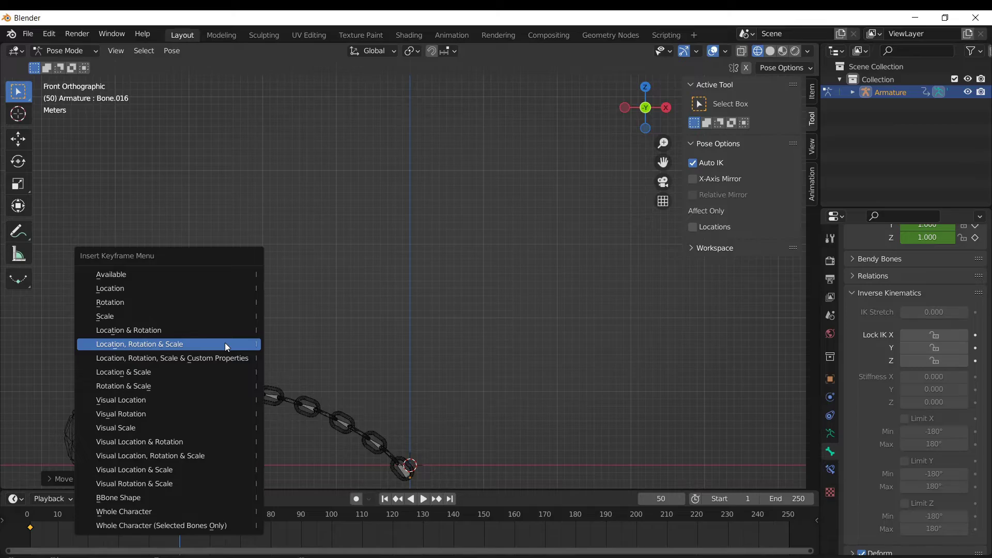
left_click(225, 346)
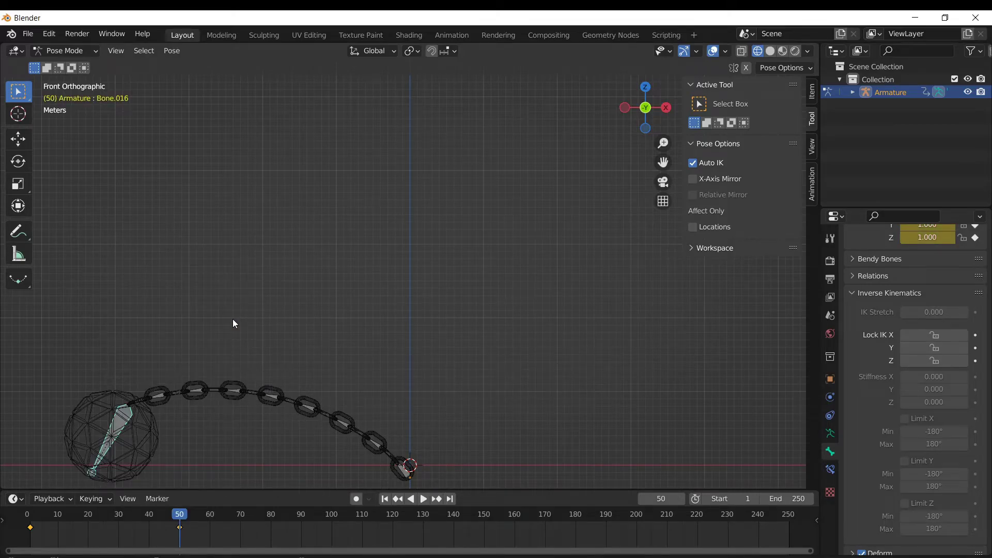
key("a")
key("i")
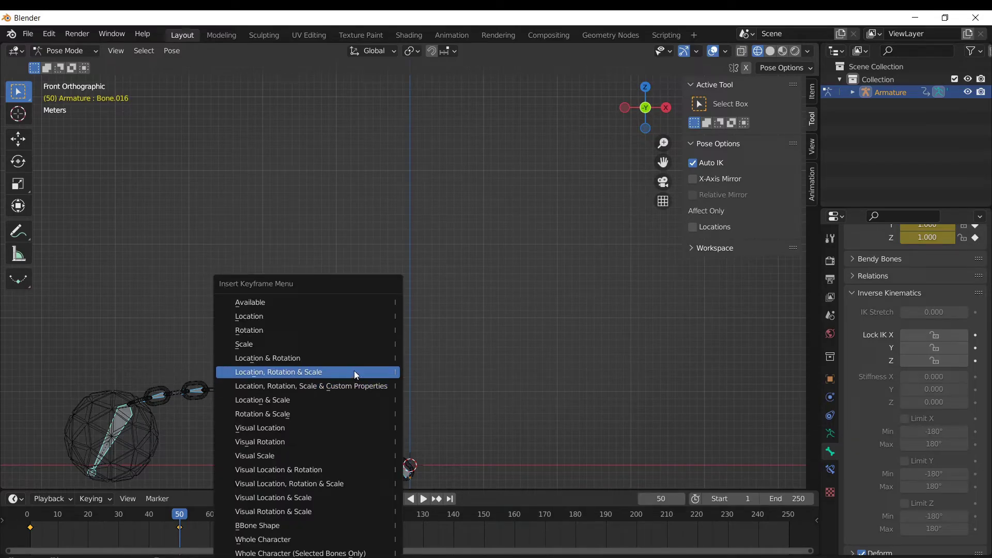
left_click(355, 370)
Step: Play the animation from frame 1 to check the ball's swing across to the other side
key("shift+Left")
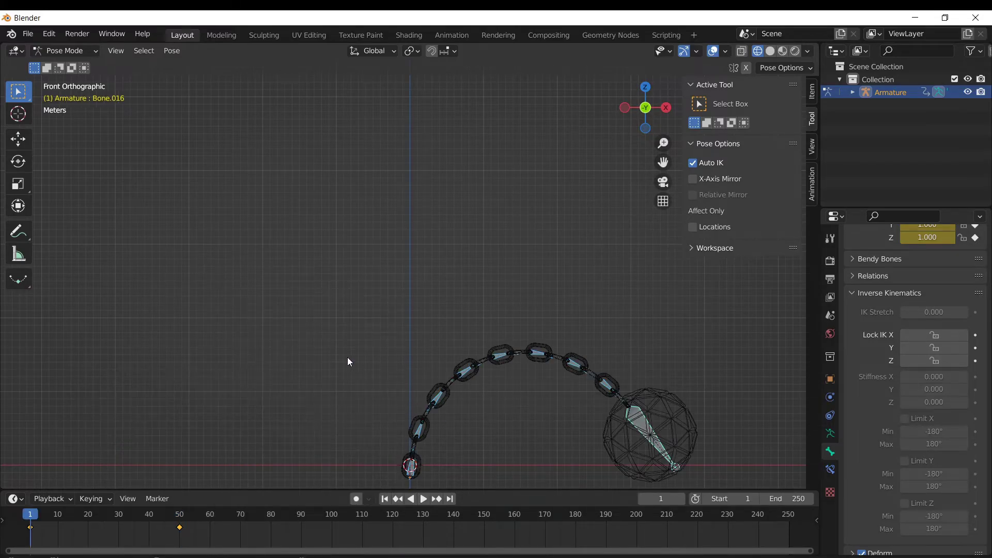
key("space")
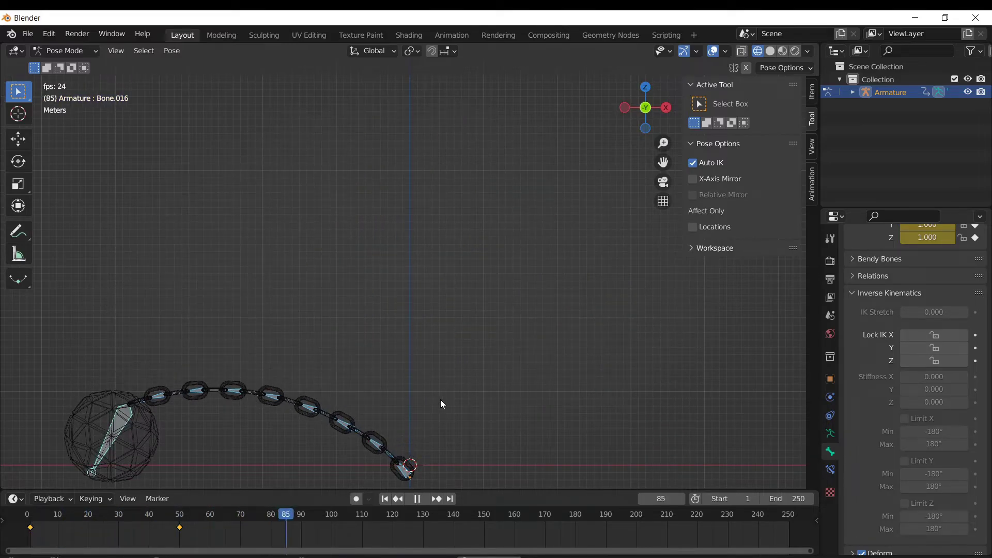
key("space")
key("shift+Left")
key("space")
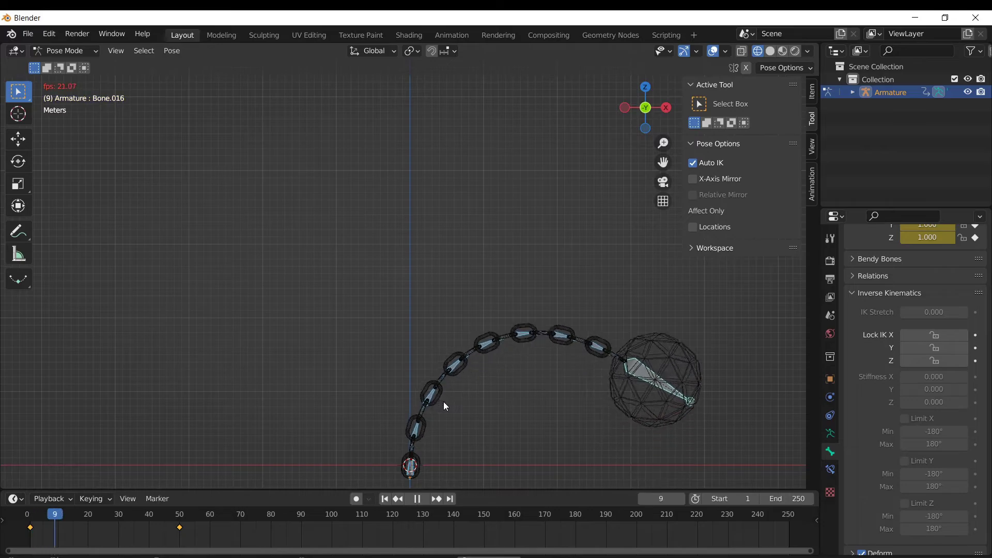
Step: Duplicate the frame 1 pose keyframe to frame 100 and play the back-and-forth swing
key("ctrl+z")
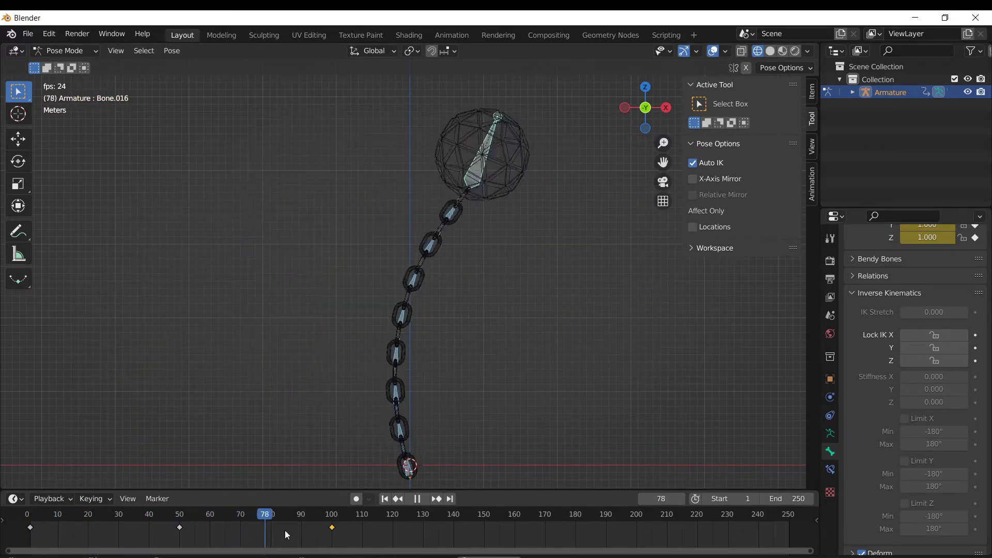
key("space")
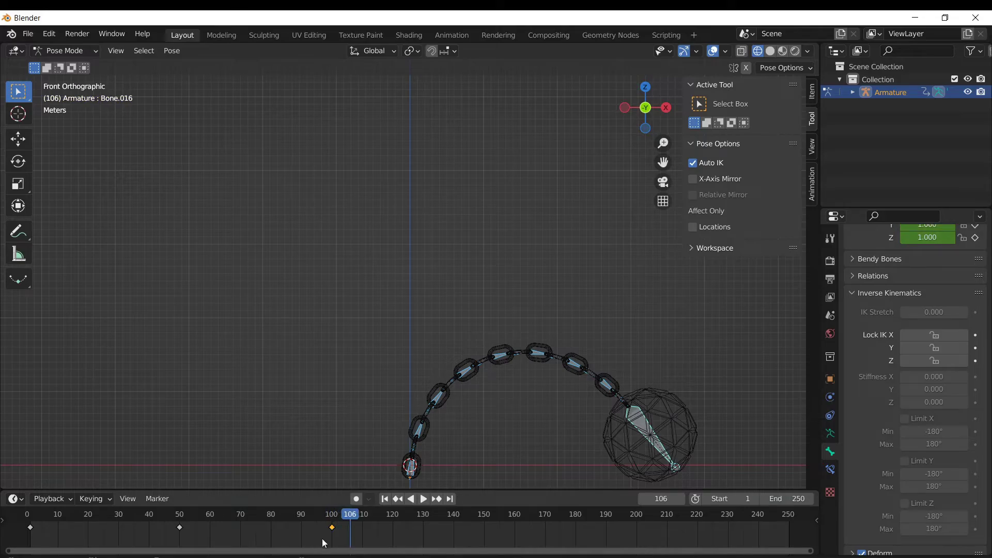
Step: Switch to the Unity project and open the Player prefab from the Assets folder
mouse_move(388, 557)
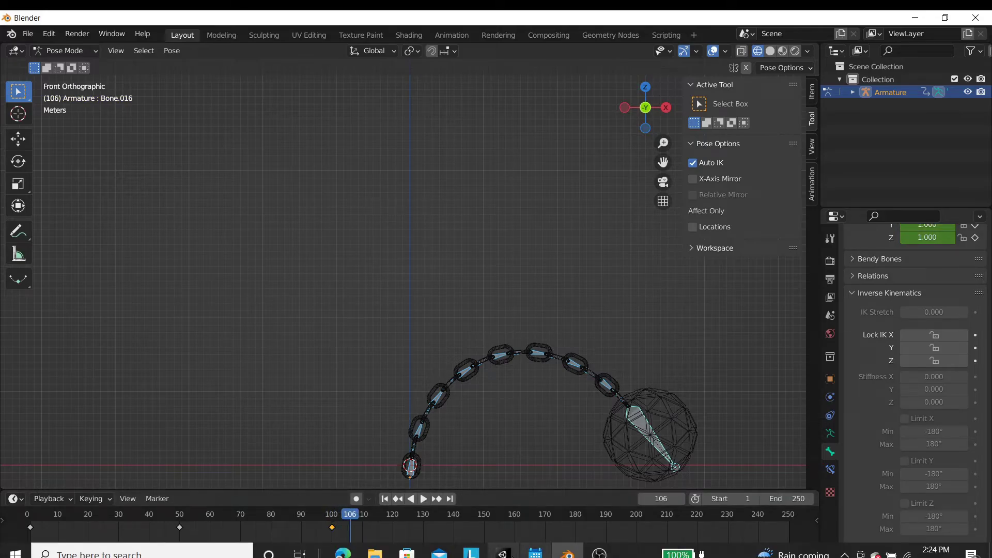
left_click(503, 553)
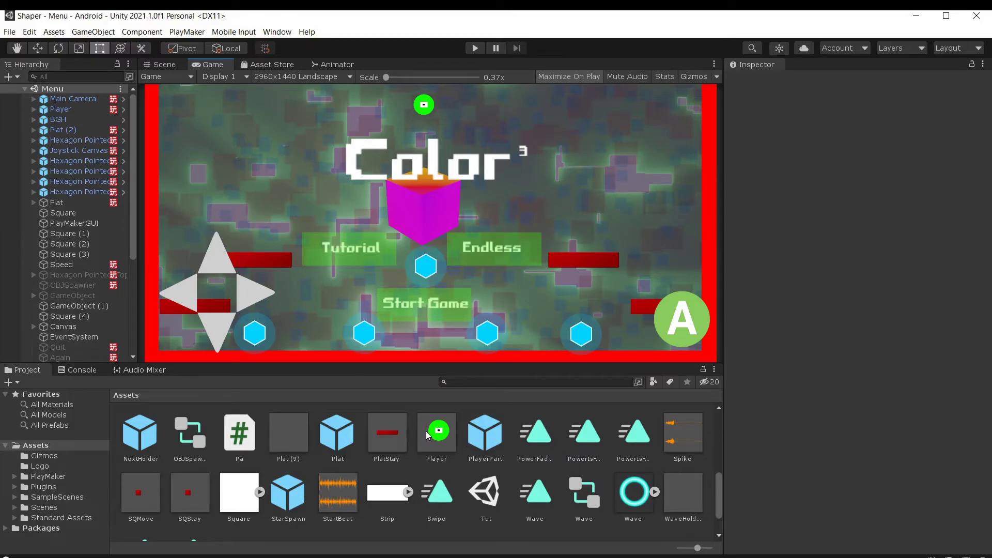
left_click(447, 433)
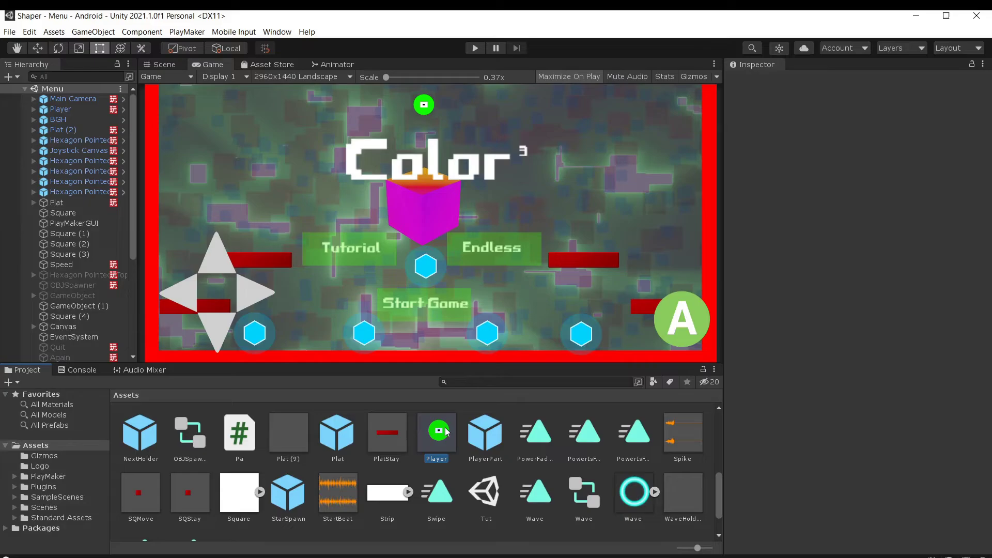
double_click(447, 432)
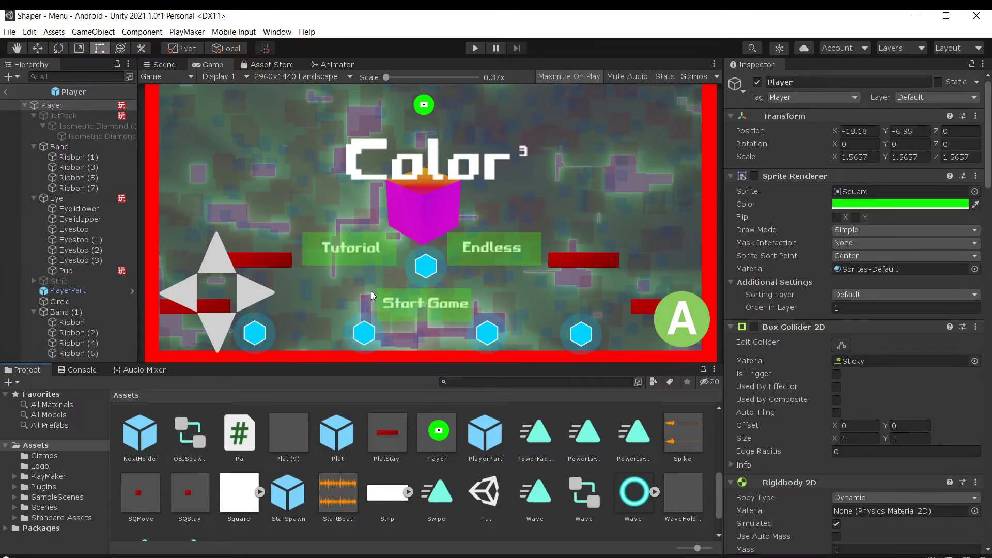
Step: Open the Animation window with the prefab in the Scene view and show the animation keyframes of the Player's Eye object
key("ctrl+6")
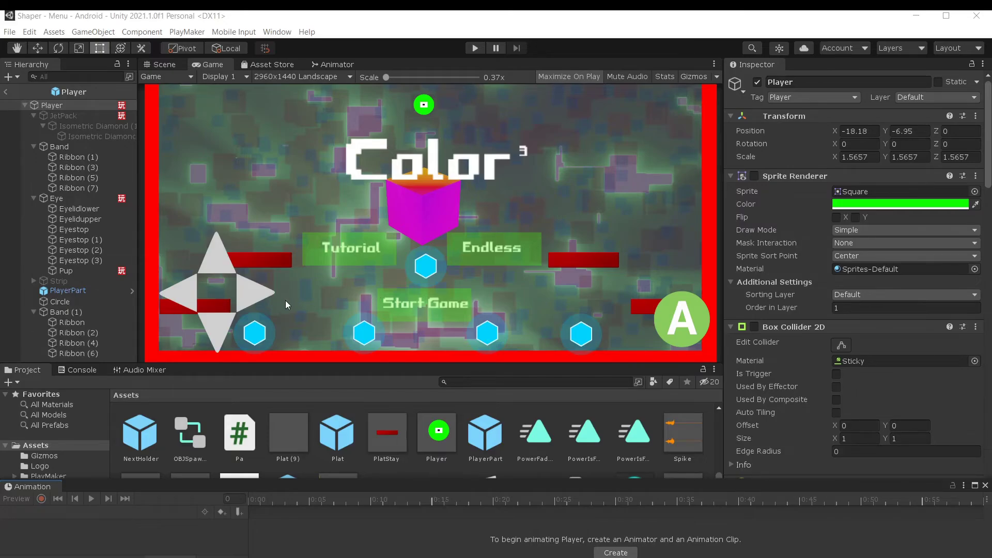
left_click(179, 64)
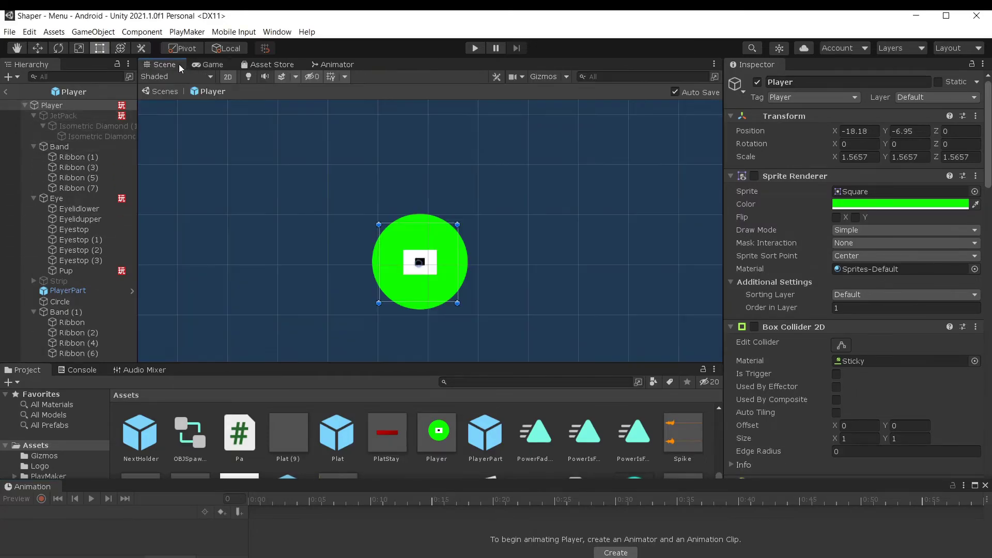
left_click(54, 106)
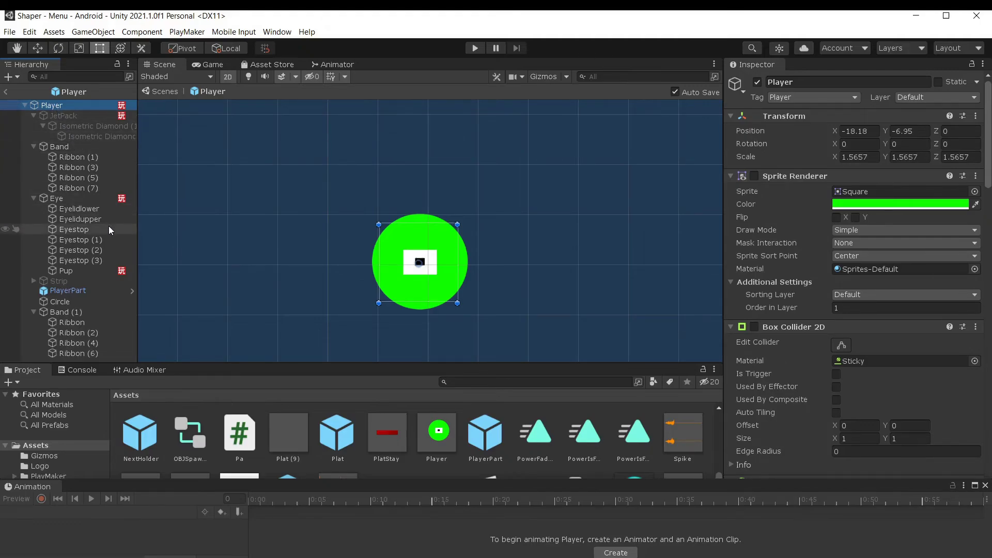
left_click(64, 199)
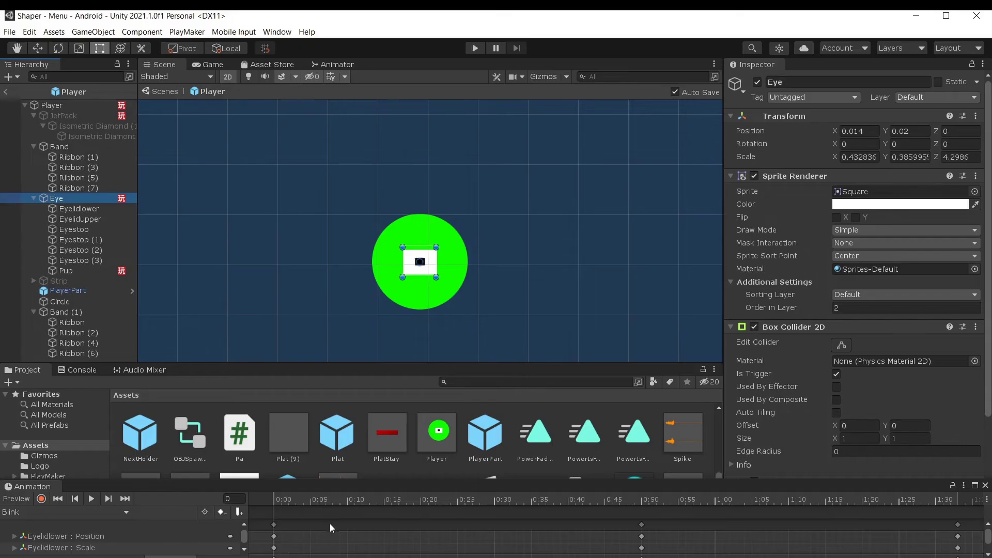
Step: Check which animation clips the Eye object has, keeping Blink selected, and close the Animation window
left_click(127, 513)
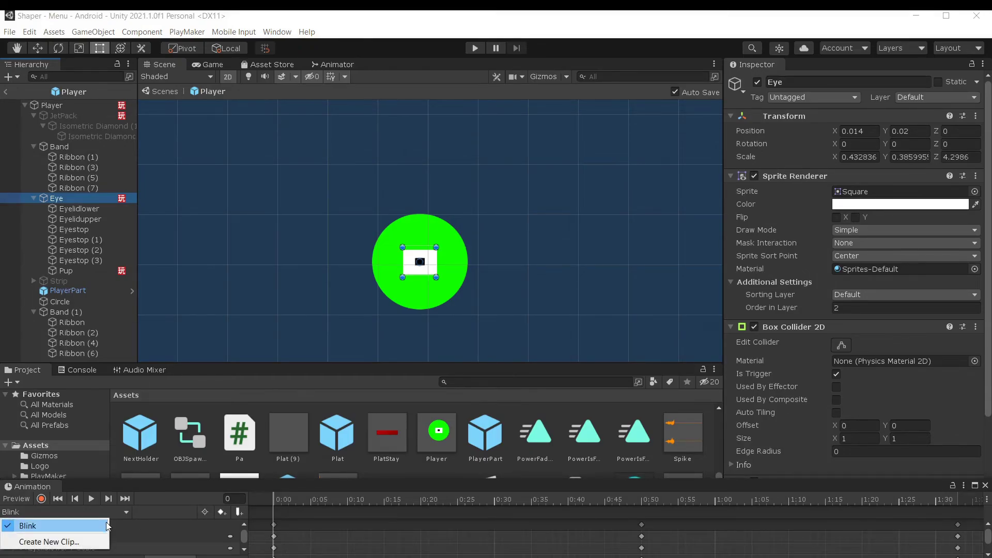
left_click(156, 529)
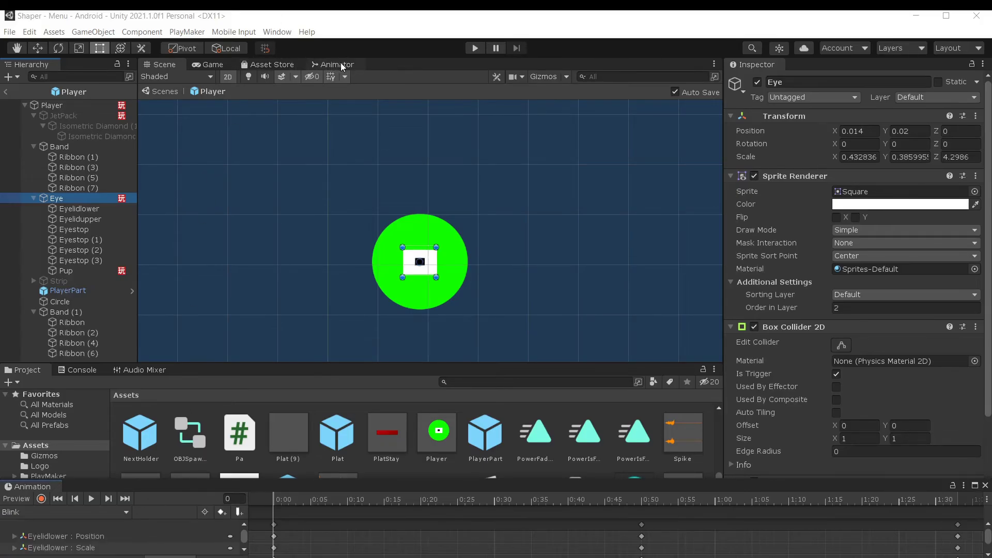
left_click(986, 486)
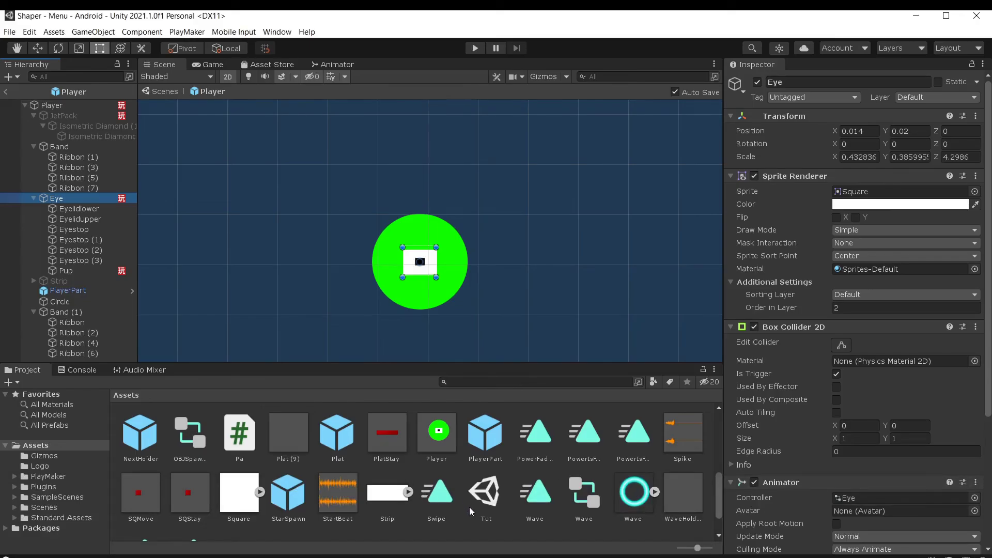
Step: Examine the Eye's Animator state graph and the Blink state's properties, and return to the Scene view
scroll(460, 497, "down", 1)
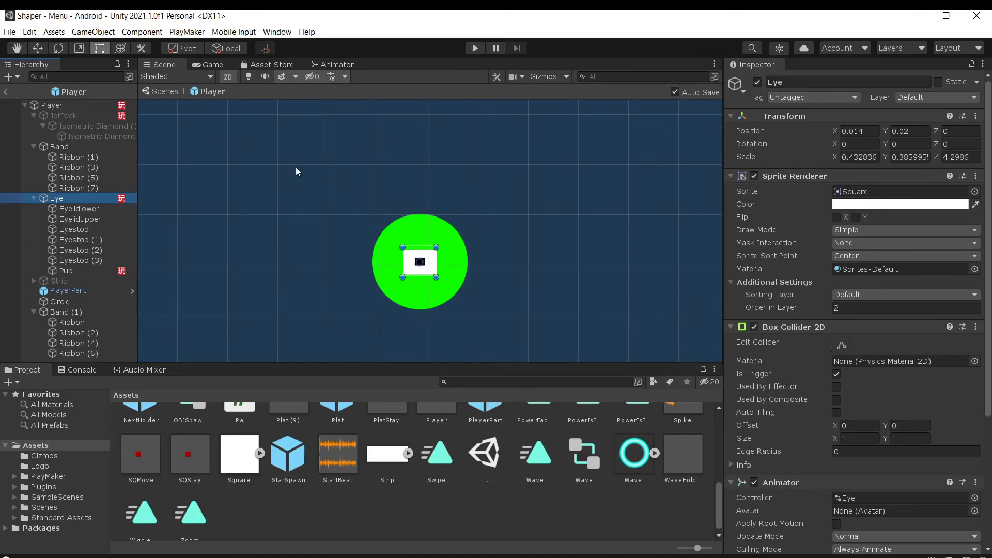
left_click(334, 64)
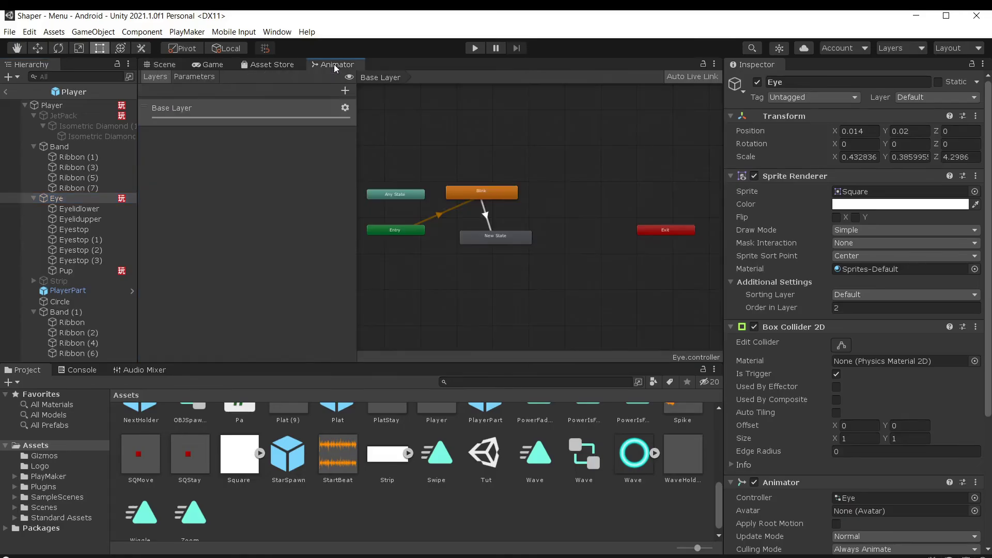
scroll(519, 246, "up", 5)
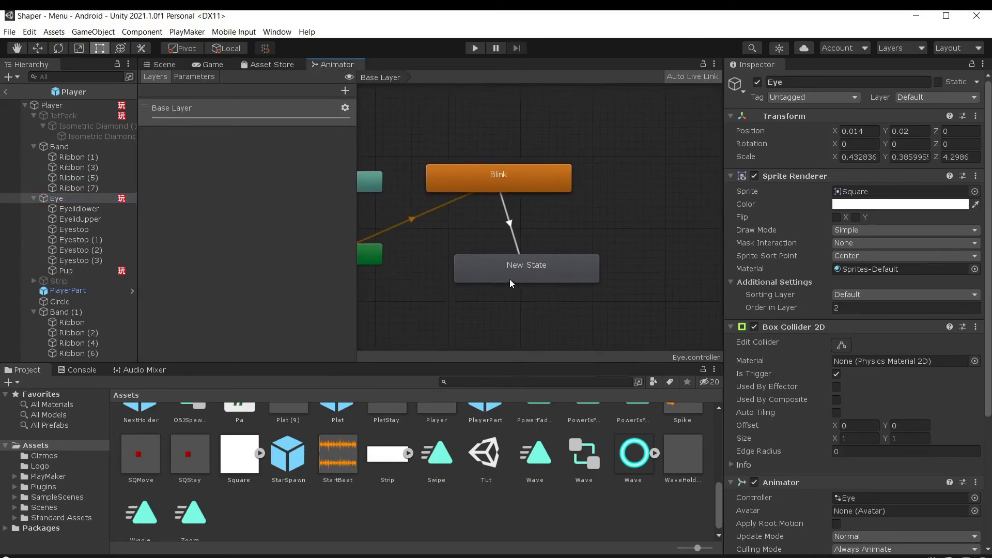
left_click(522, 182)
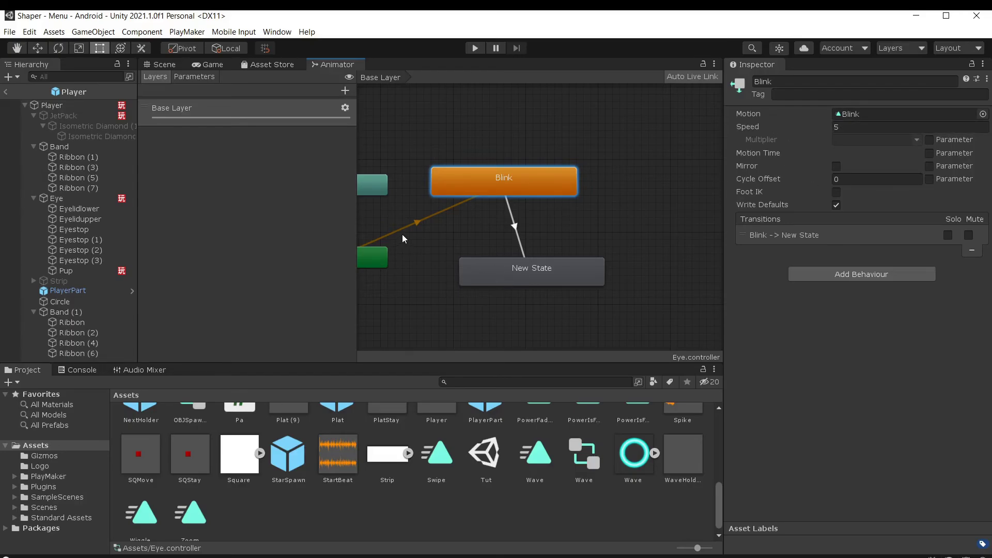
scroll(401, 269, "down", 3)
scroll(400, 266, "up", 2)
middle_click_drag(400, 267, 438, 262)
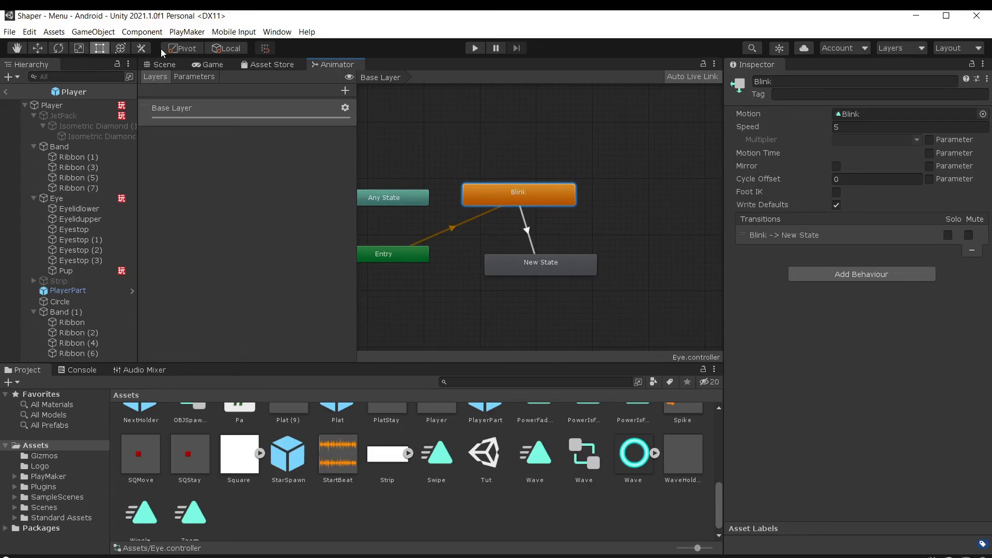
left_click(171, 65)
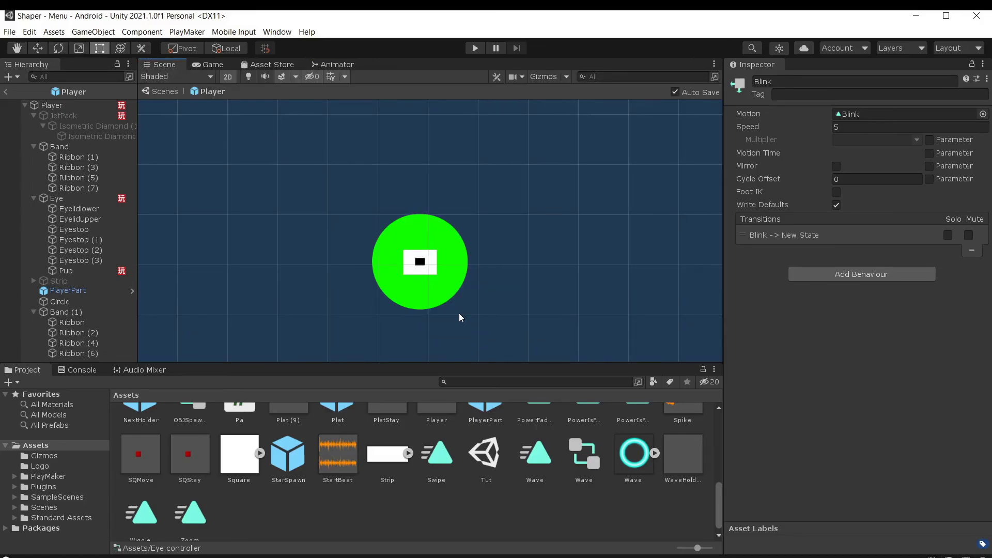